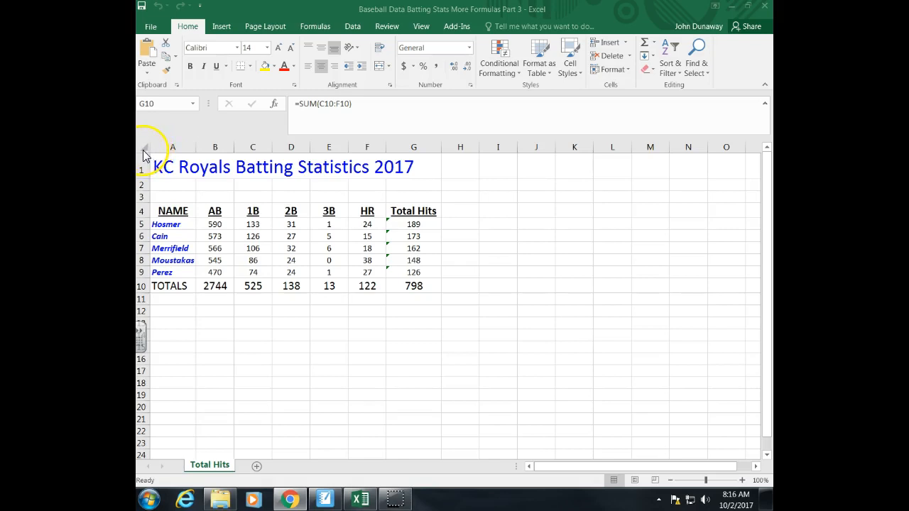
Step: Copy the entire contents of the Total Hits worksheet
left_click(142, 149)
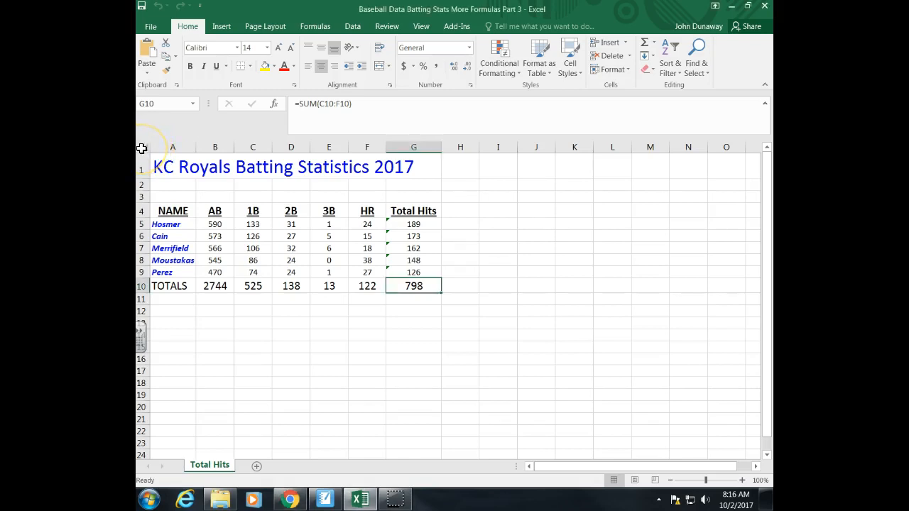
left_click(142, 148)
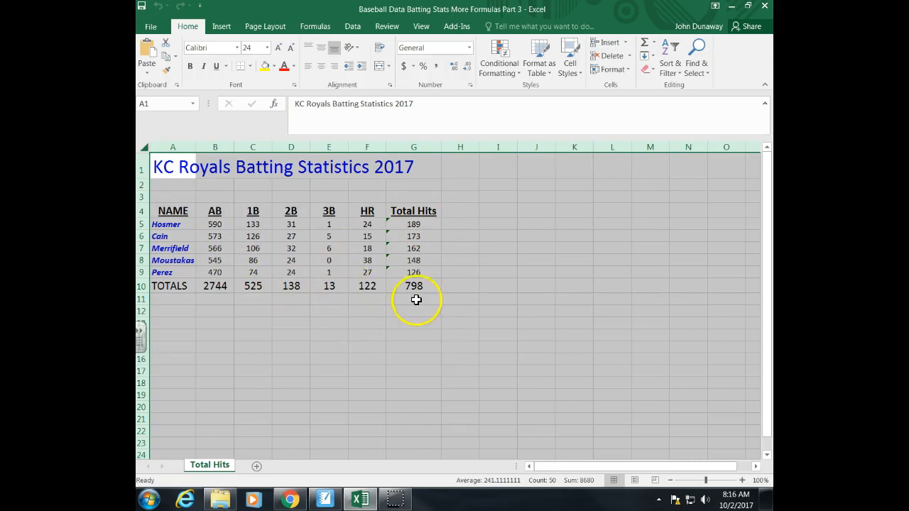
right_click(377, 323)
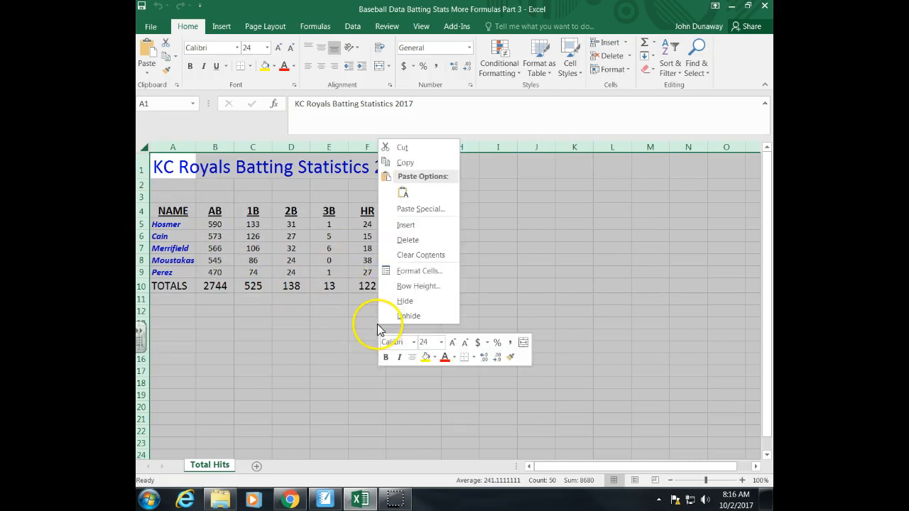
left_click(404, 165)
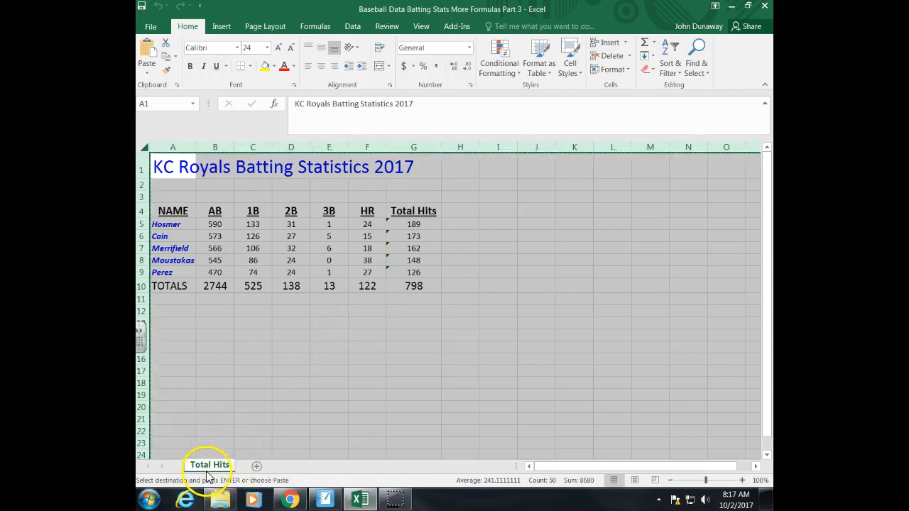
Step: Add a new worksheet and paste the copied batting statistics starting in cell A1
left_click(256, 467)
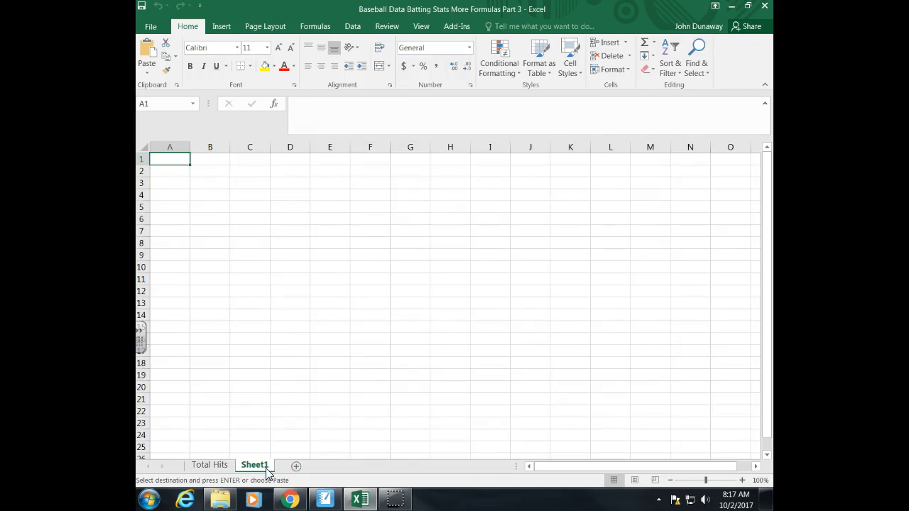
right_click(164, 159)
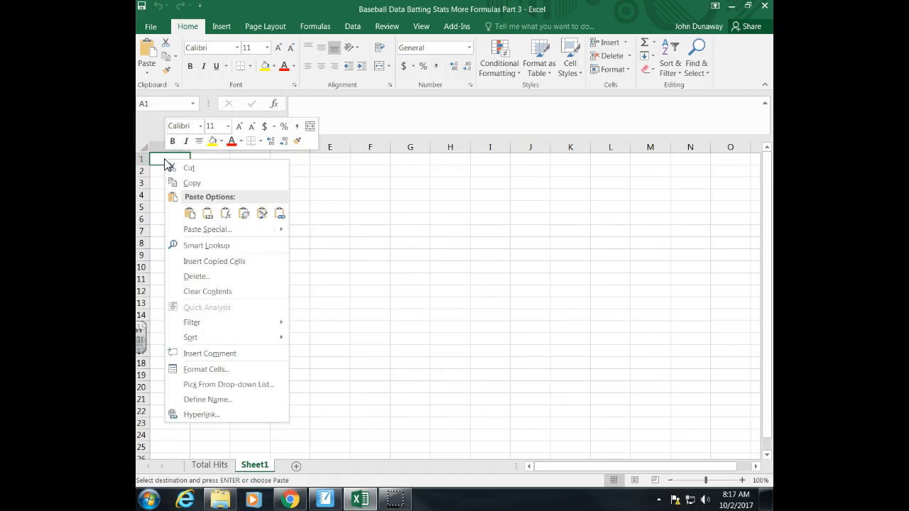
left_click(187, 214)
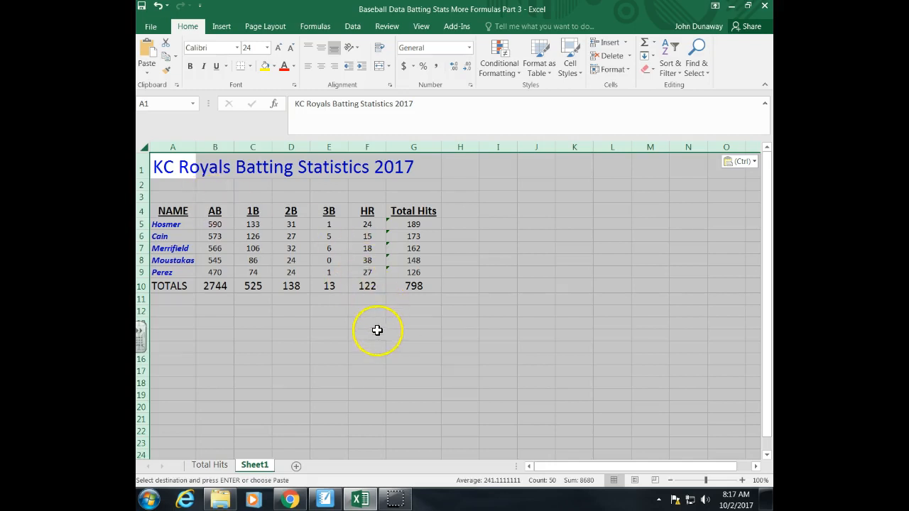
left_click(533, 286)
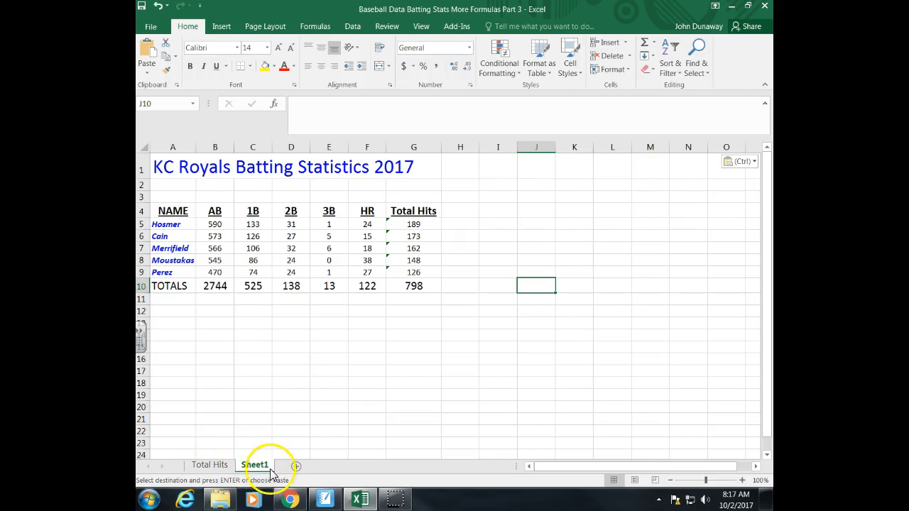
Step: Return to the Total Hits sheet and clear the whole-sheet selection and copy outline
left_click(213, 467)
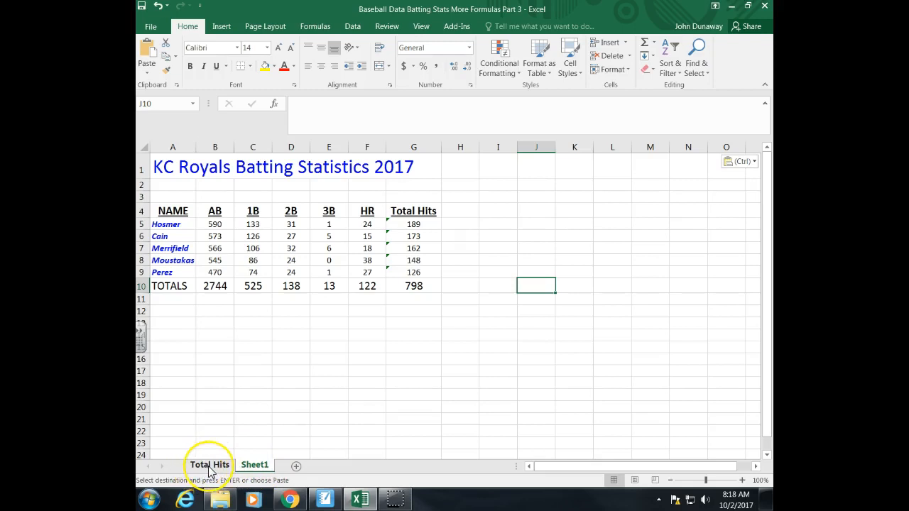
key("ctrl+a")
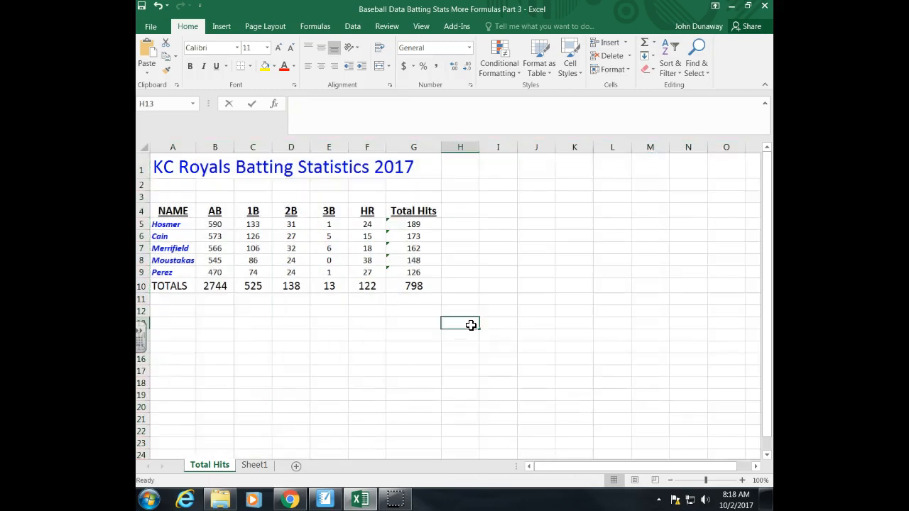
double_click(470, 324)
left_click(466, 343)
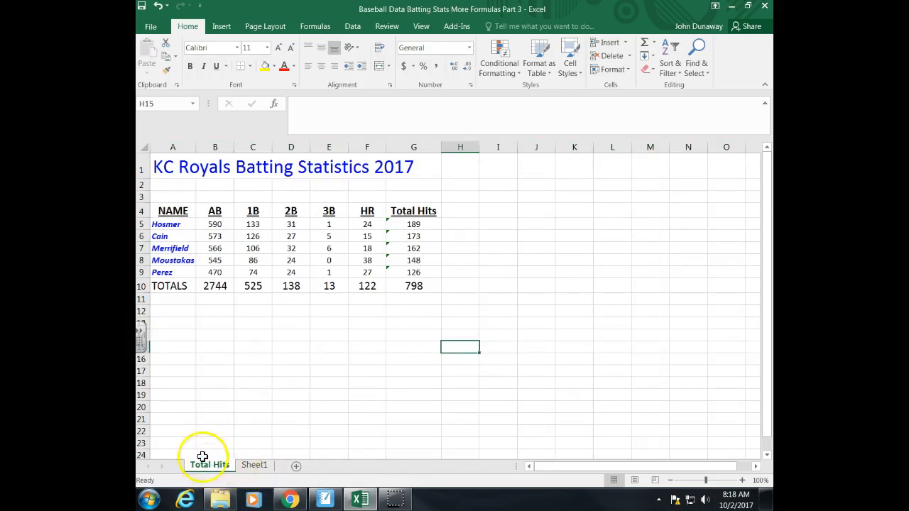
Step: Rename the Sheet1 worksheet as Formula Fun
left_click(257, 469)
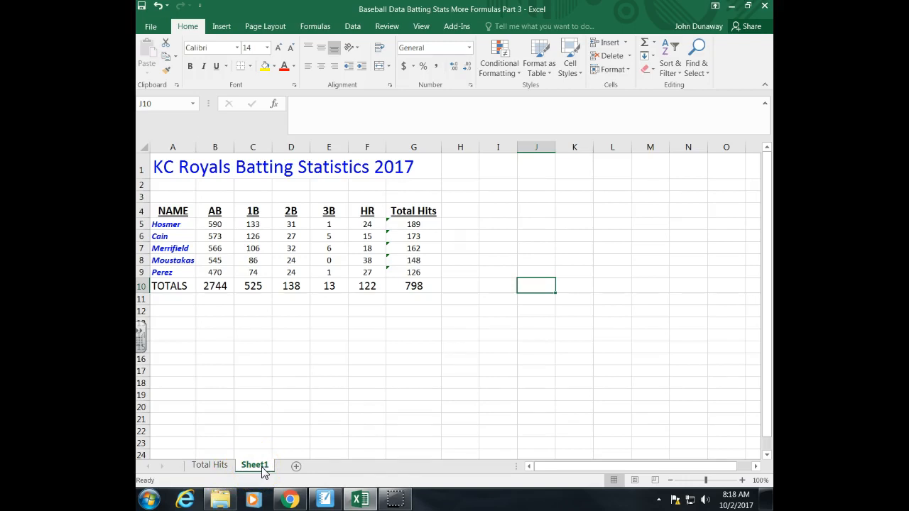
right_click(263, 472)
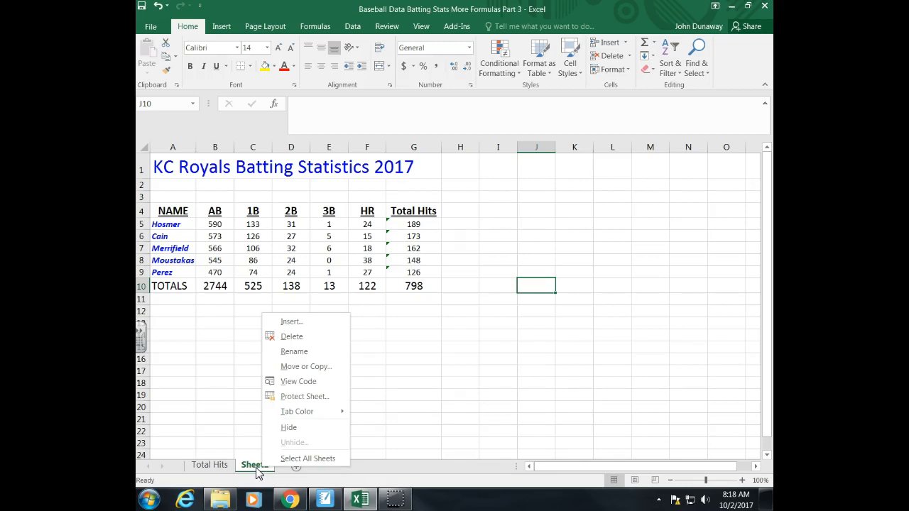
left_click(315, 351)
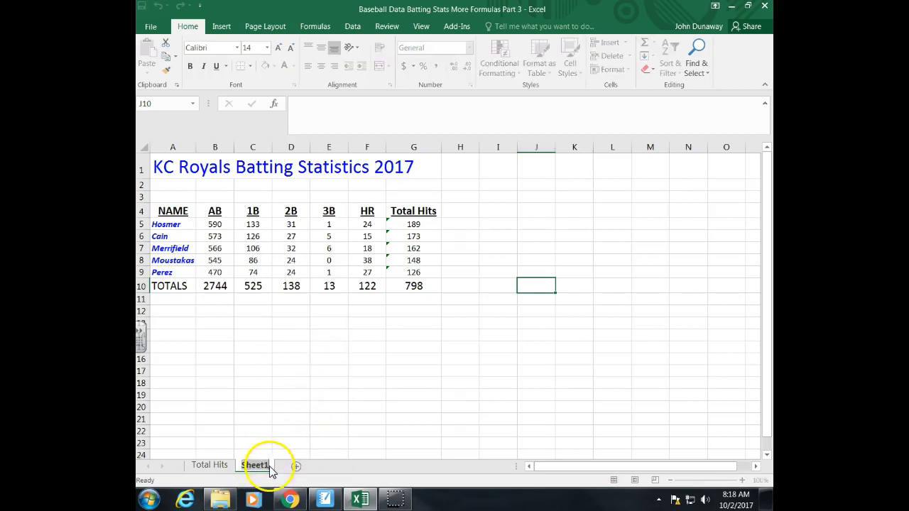
key("Return")
type("Formula Fun")
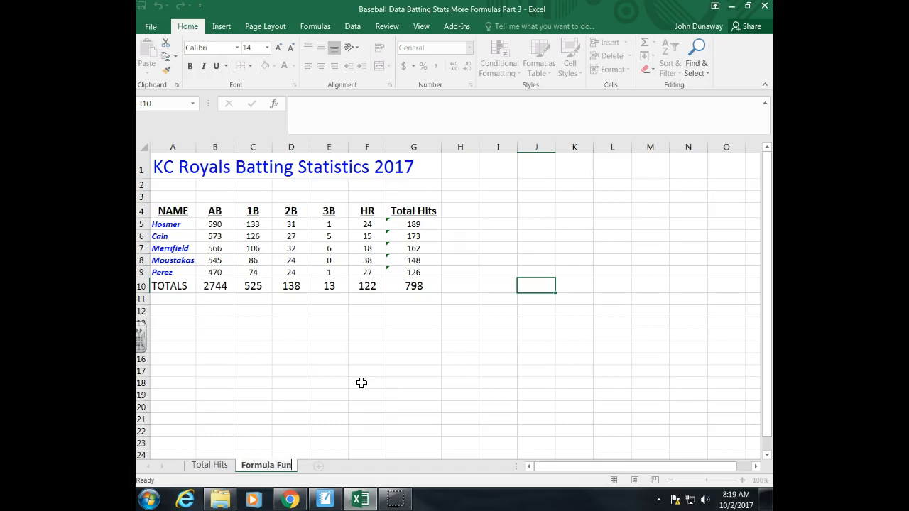
key("Return")
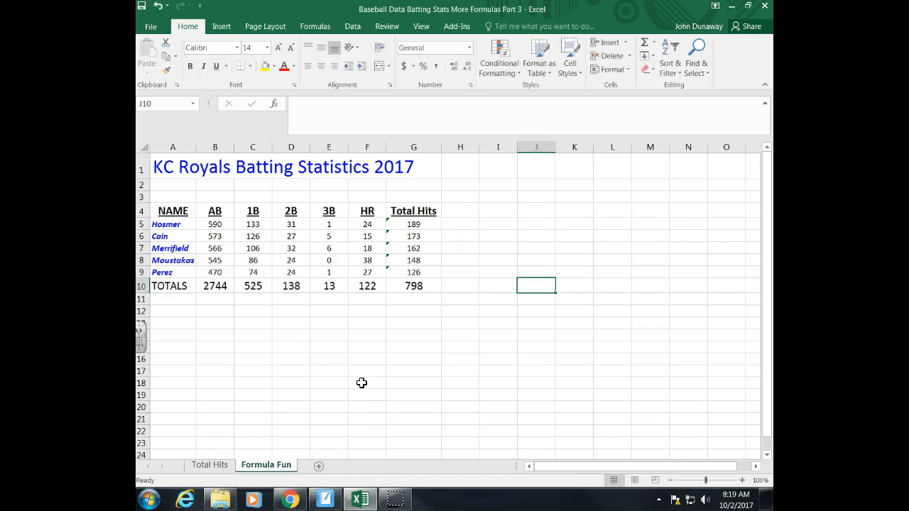
left_click(213, 466)
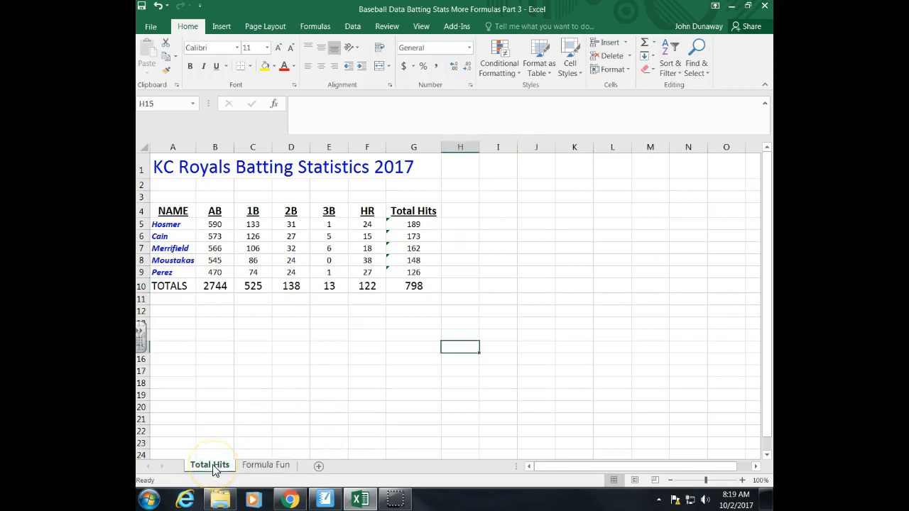
left_click(249, 466)
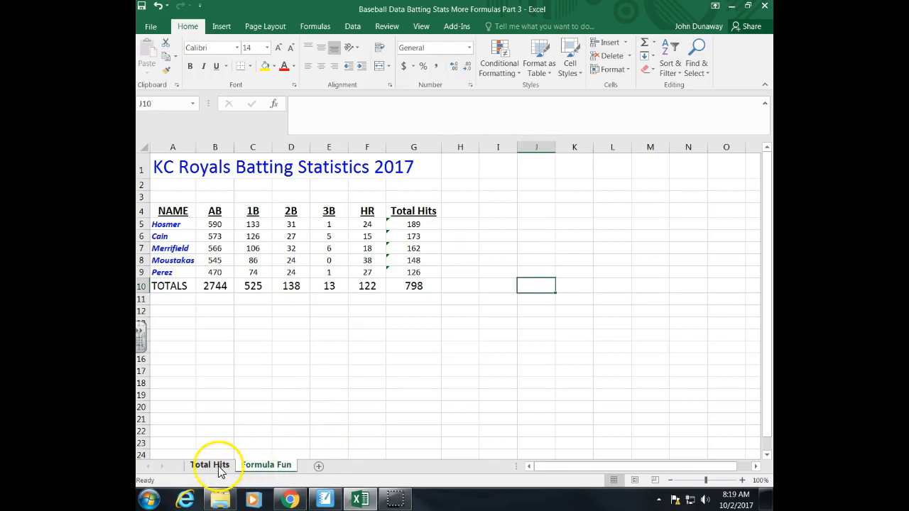
left_click(260, 467)
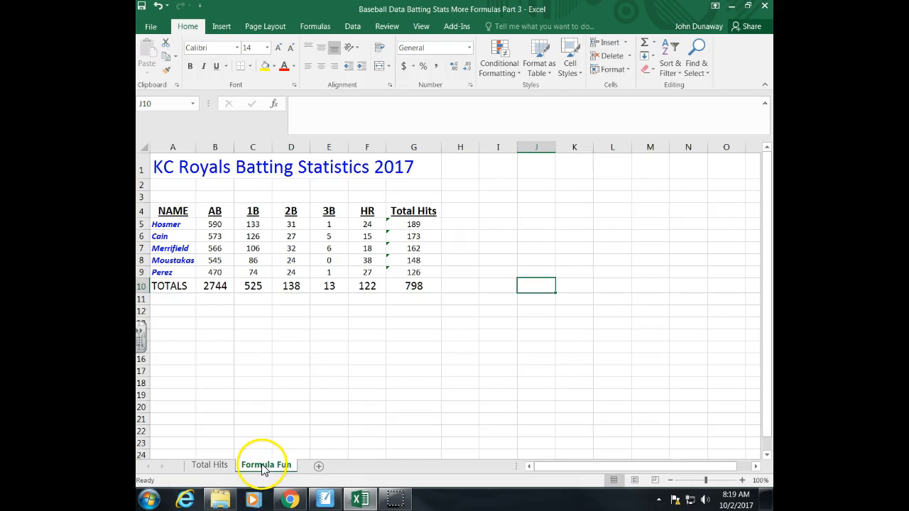
left_click(226, 469)
left_click(276, 465)
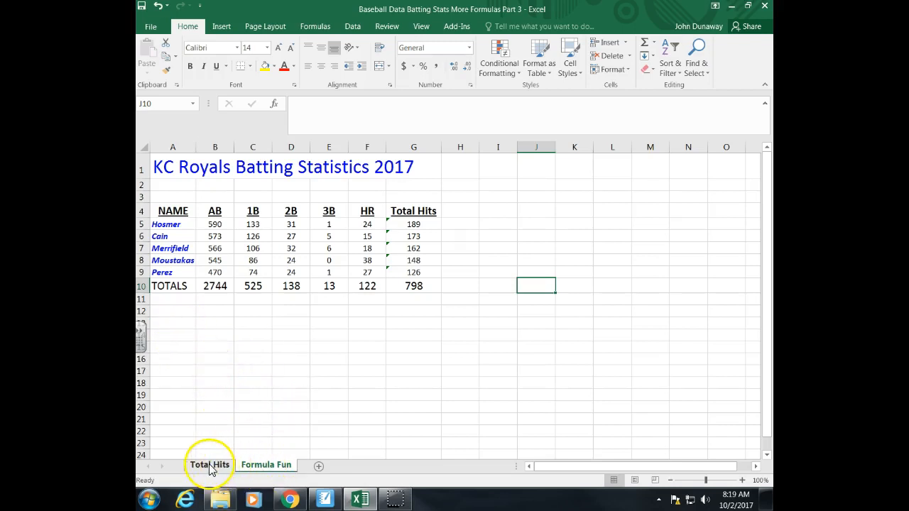
Step: Enter the question "How many At Bats did Hosmer and Moustakas have combined?" in cell A13 of the Formula Fun sheet
left_click(179, 325)
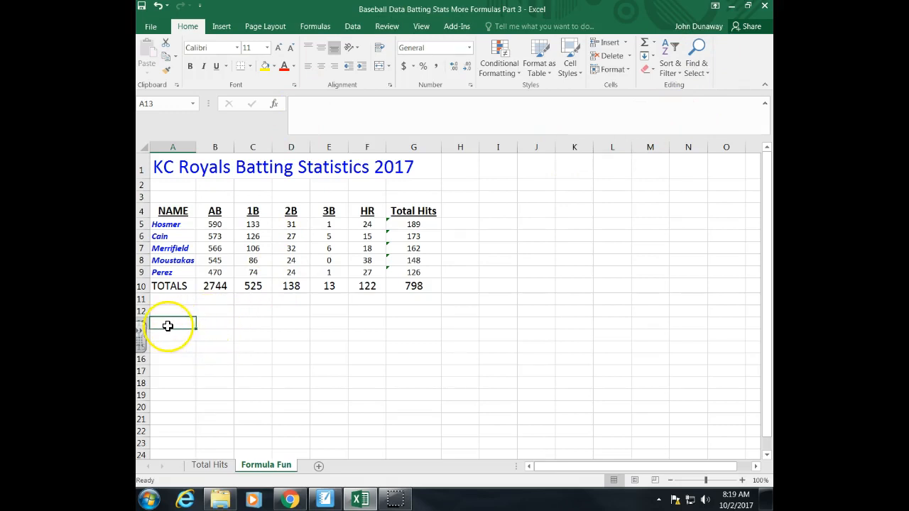
left_click(141, 335)
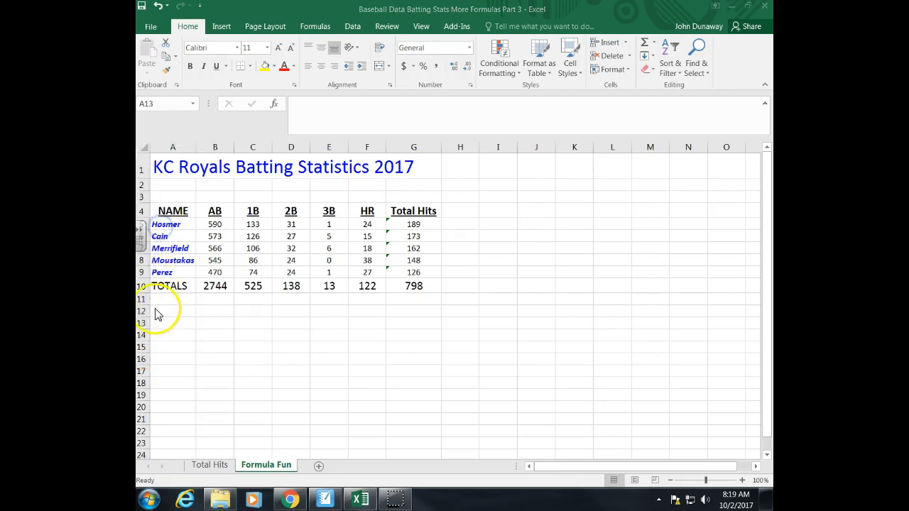
left_click(175, 324)
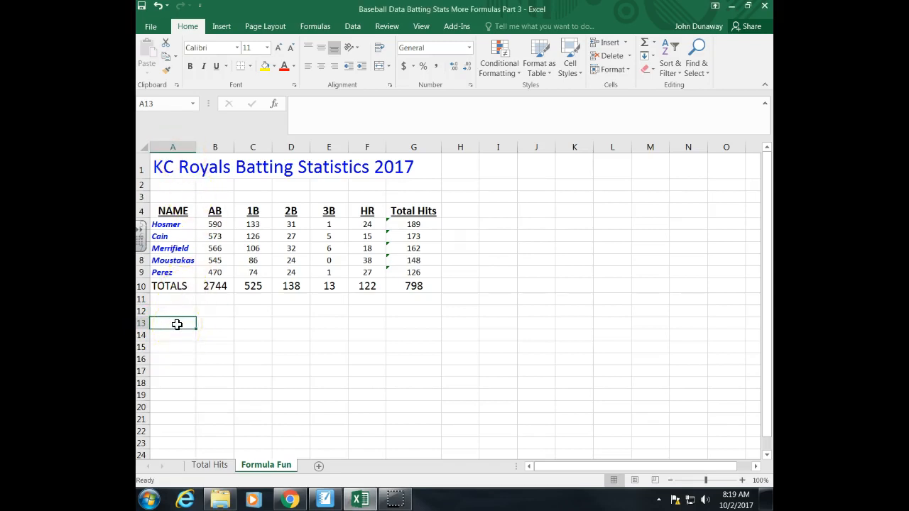
type("H")
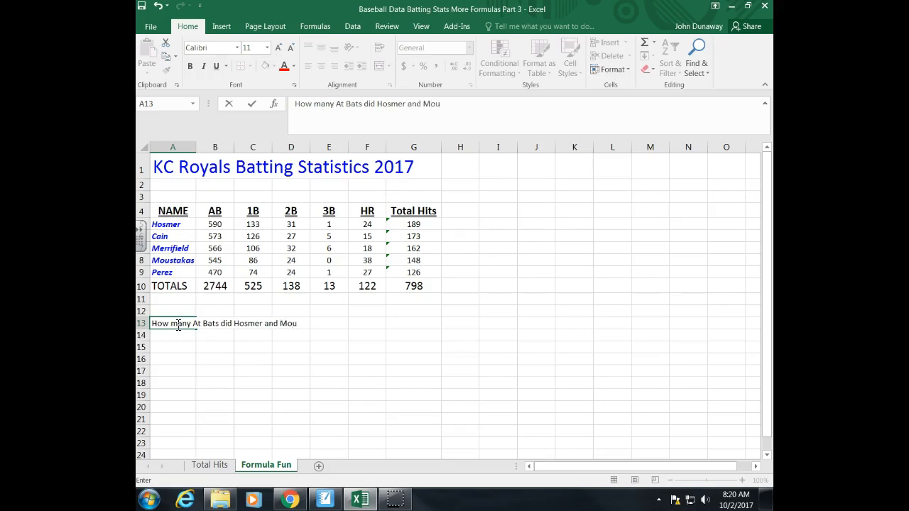
type("have combined?")
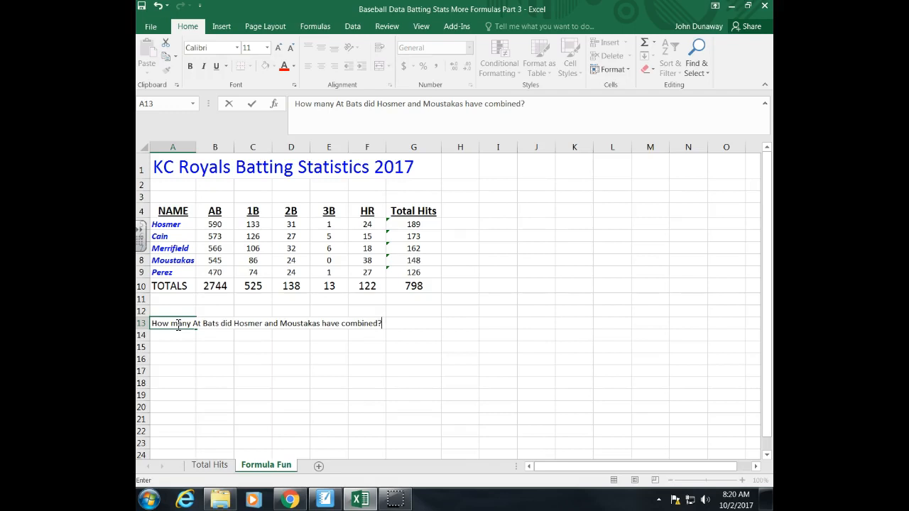
key("Tab")
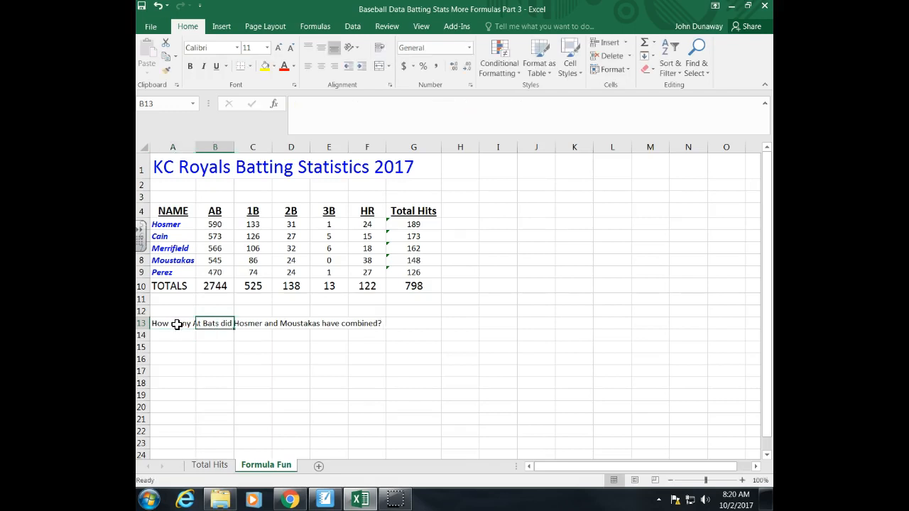
left_click(407, 326)
left_click(178, 332)
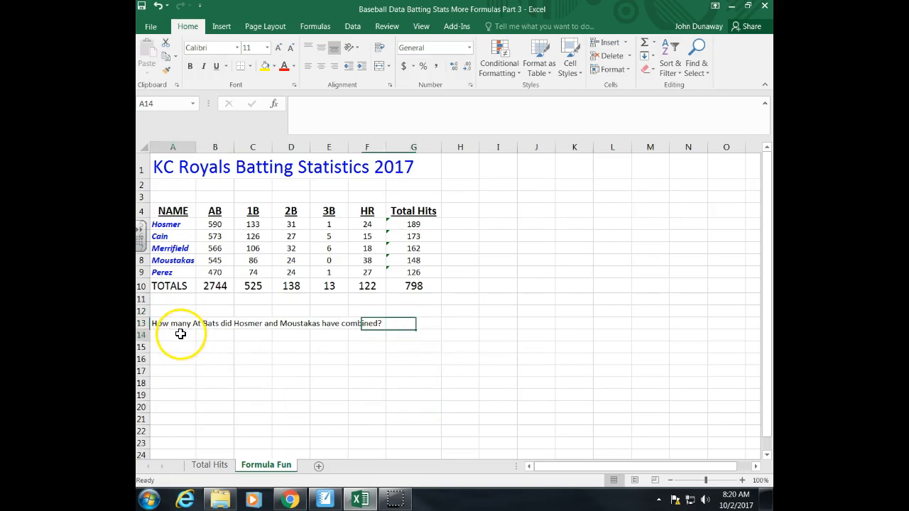
left_click(178, 322)
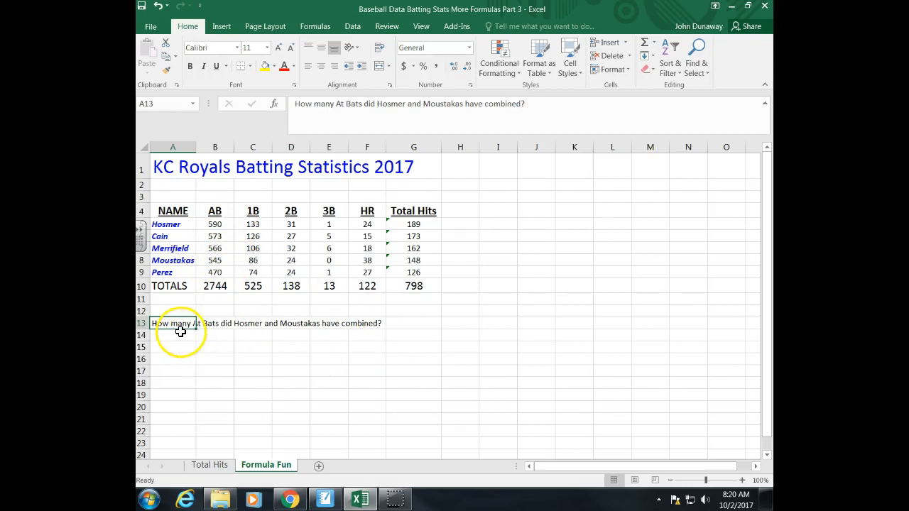
left_click(180, 335)
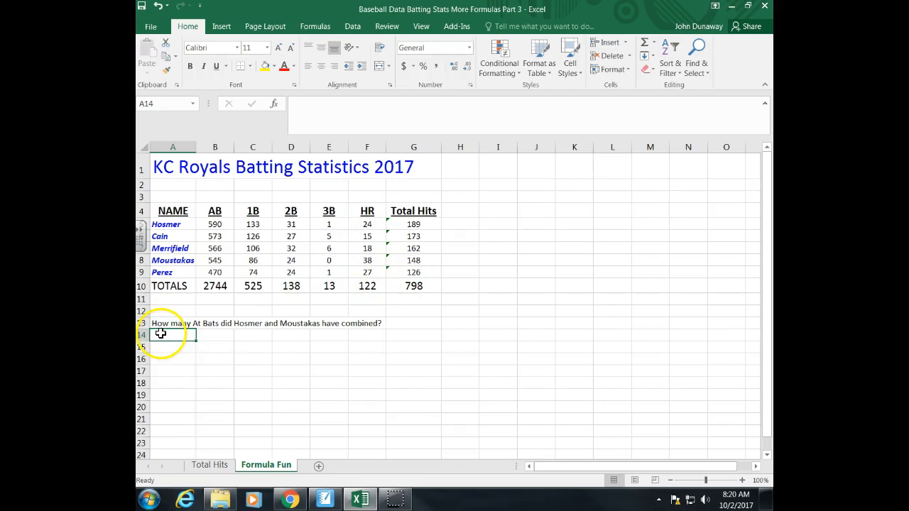
left_click(402, 324)
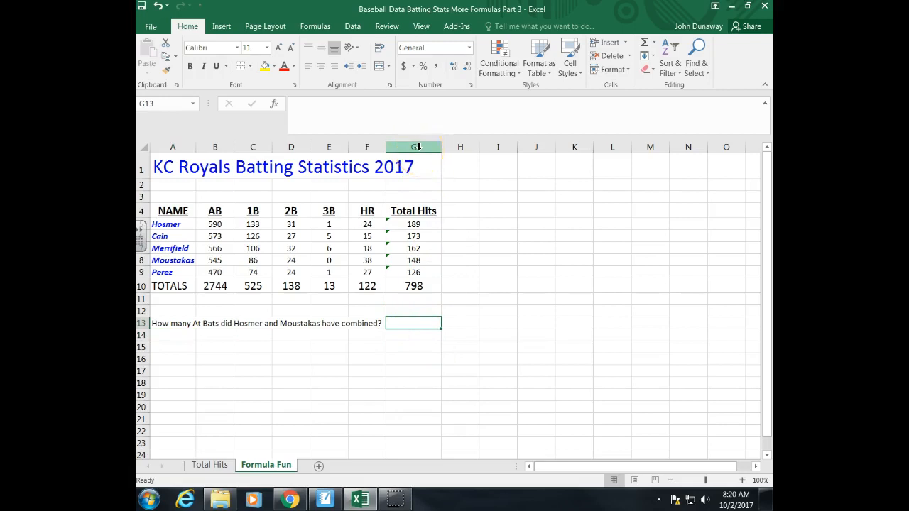
Step: Try narrowing the HR column F and restore its original width
left_click(405, 357)
left_click_drag(384, 147, 359, 147)
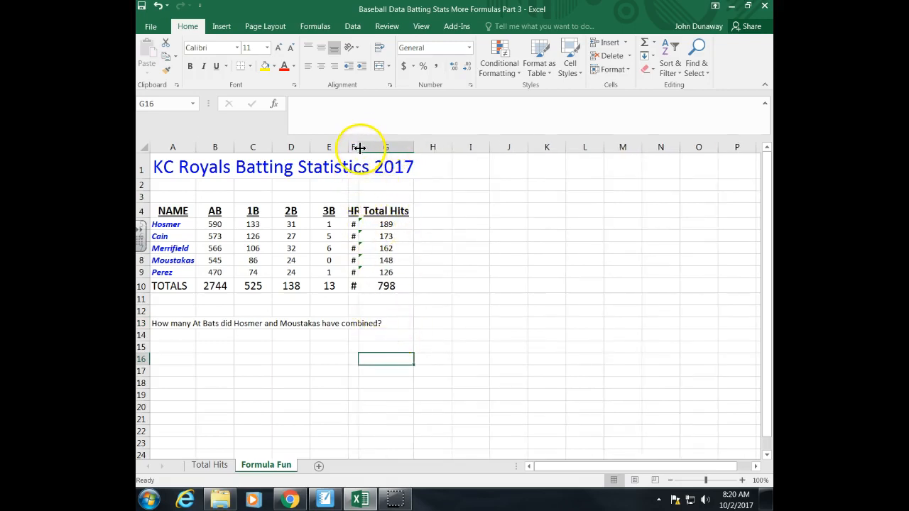
left_click_drag(358, 147, 386, 147)
Step: Examine the row 13 question, its answer cell G13, and the At Bats values for Hosmer and Moustakas in column B
left_click(408, 324)
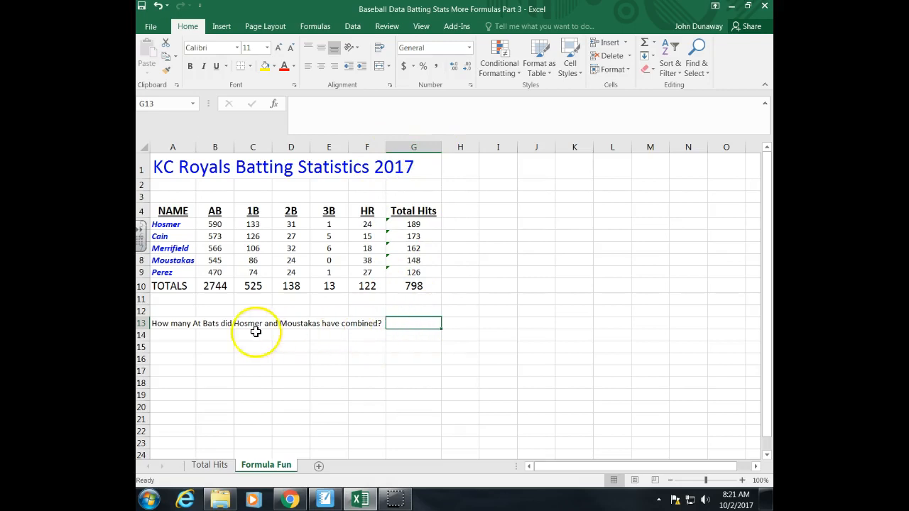
left_click(176, 326)
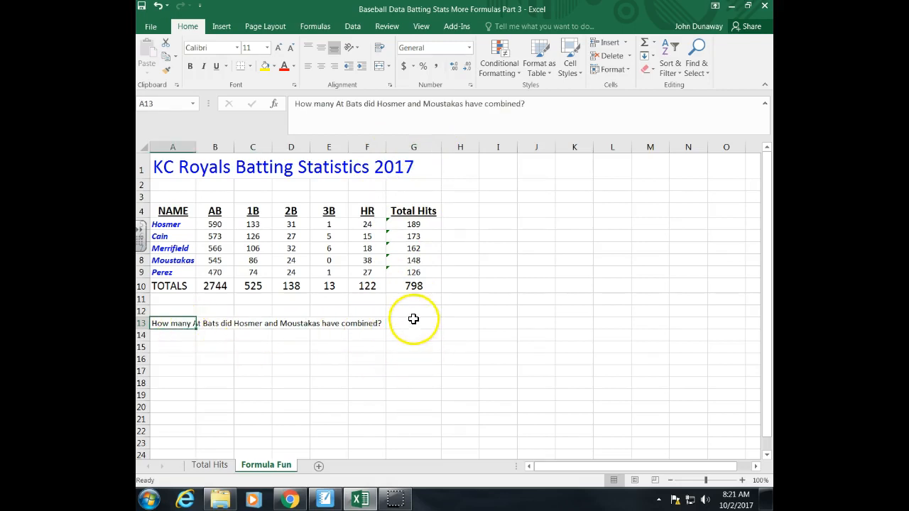
left_click(412, 324)
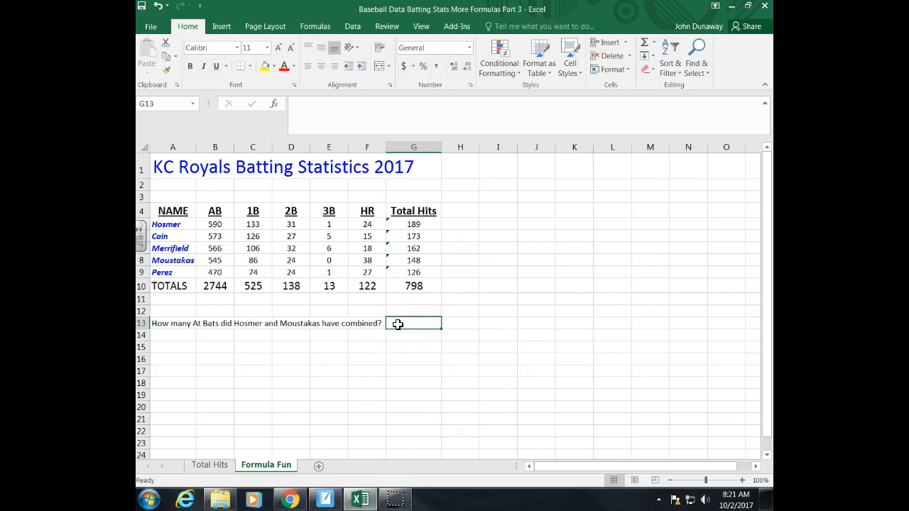
left_click(404, 323)
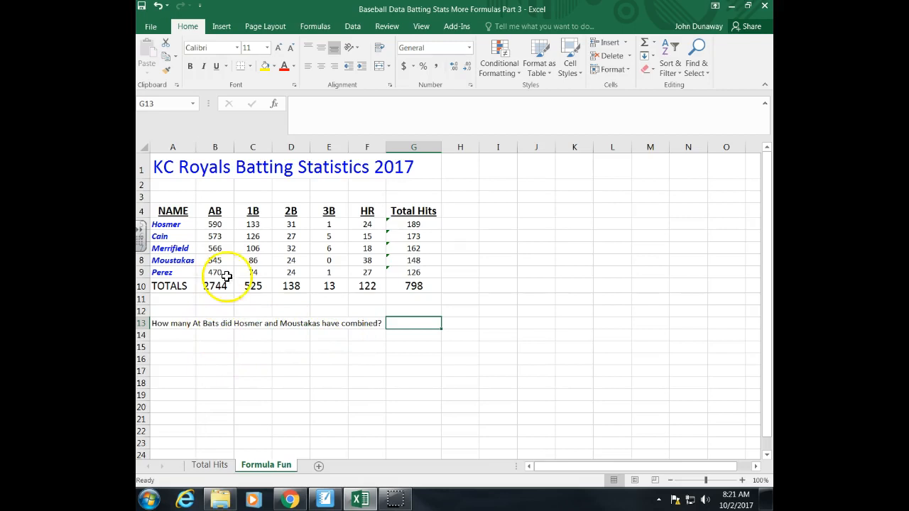
left_click(217, 147)
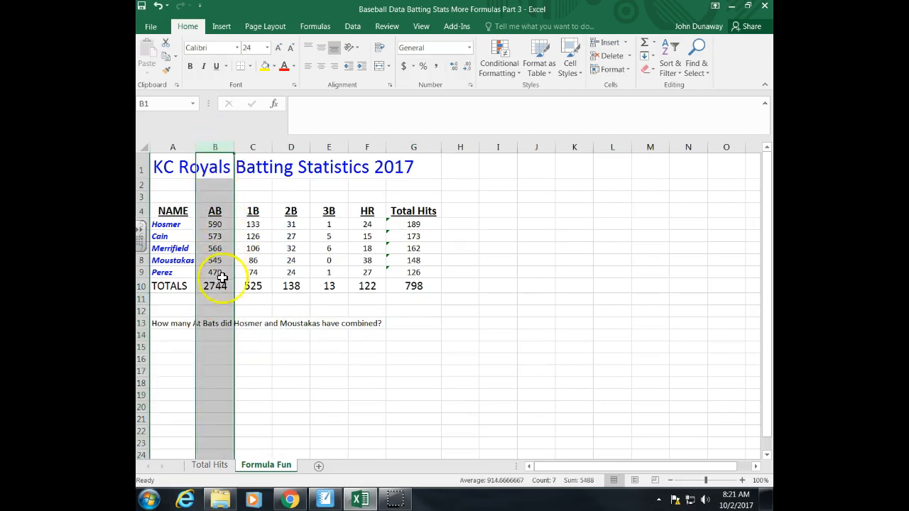
left_click(218, 233)
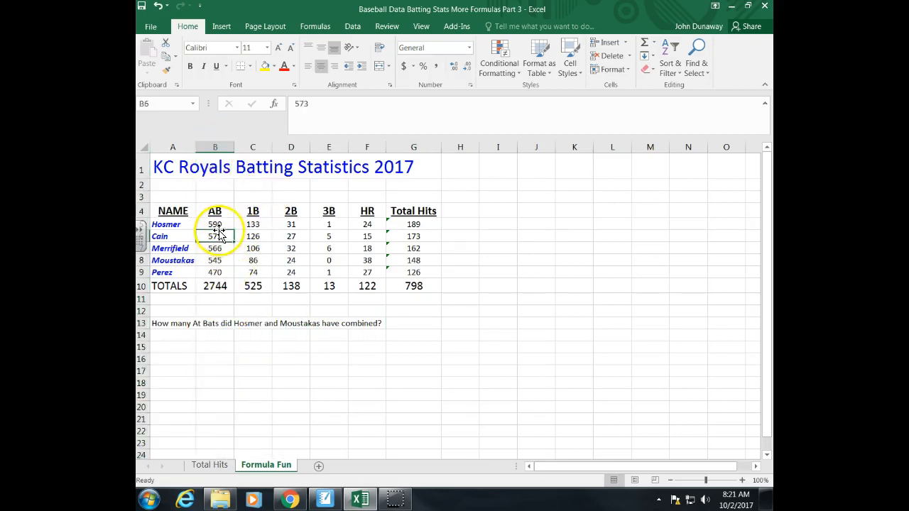
left_click(220, 224)
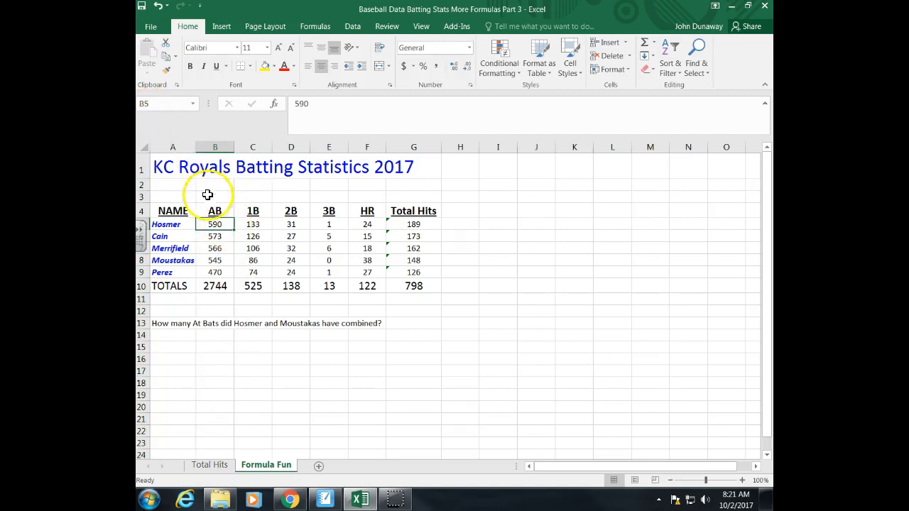
left_click(221, 262)
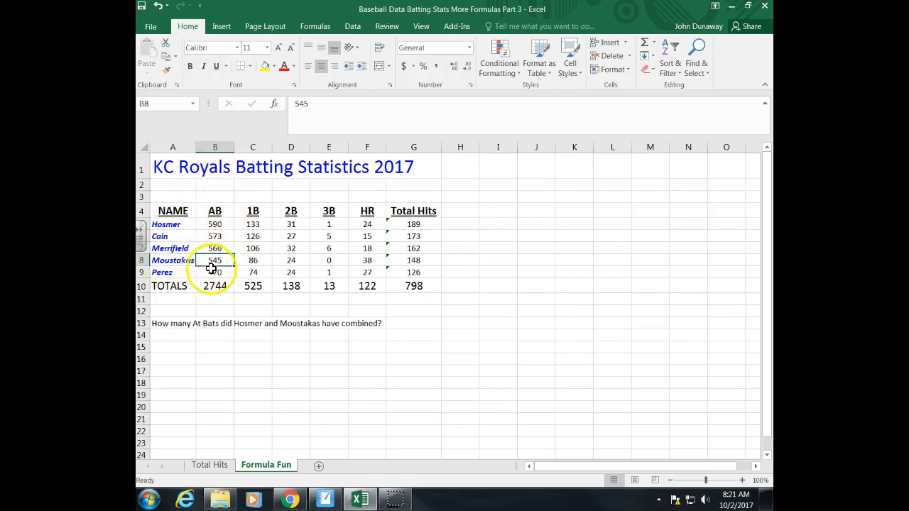
left_click_drag(216, 236, 220, 246)
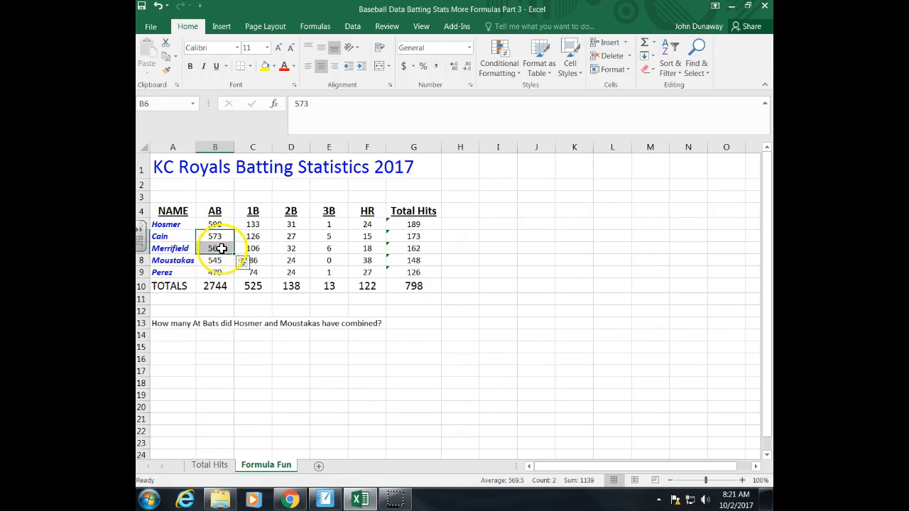
left_click(216, 272)
left_click(217, 260)
Step: Enter the formula =SUM(B5+B8) in cell G13 to add Hosmer's and Moustakas's At Bats, and review the stored formula
left_click(405, 324)
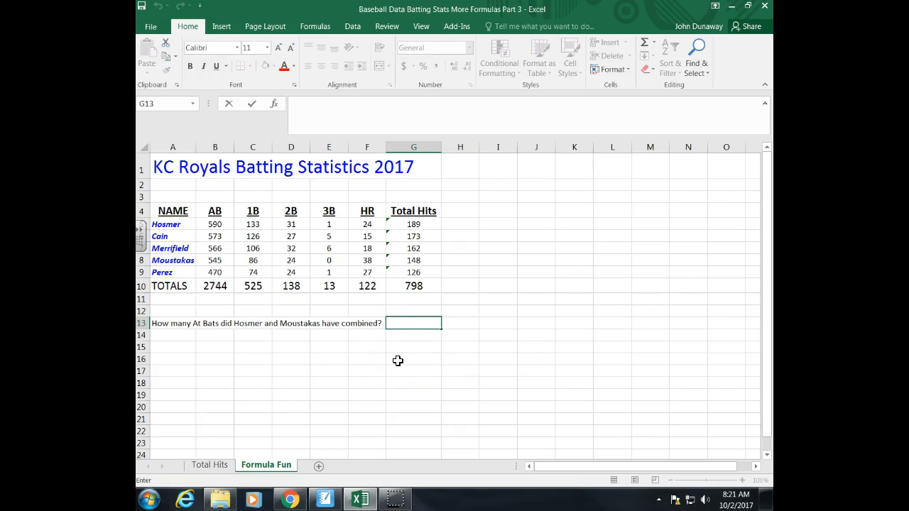
type("=")
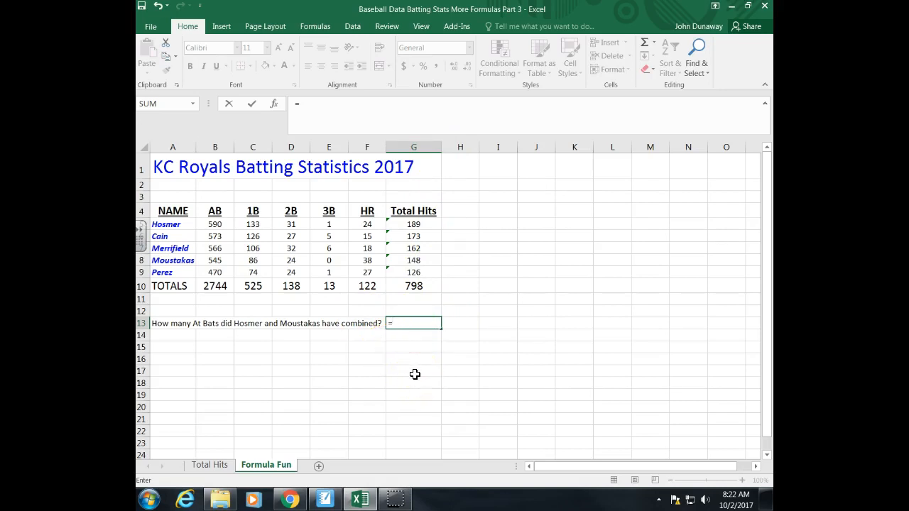
type("s")
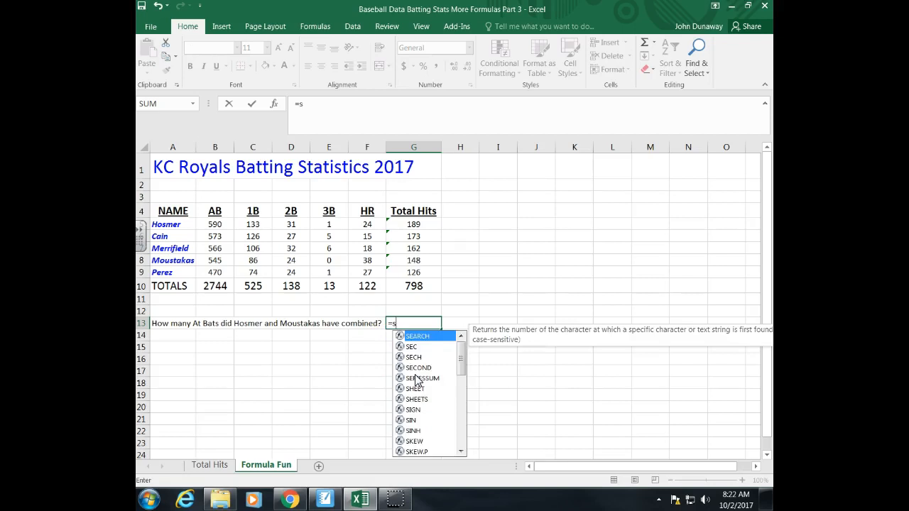
type("um(")
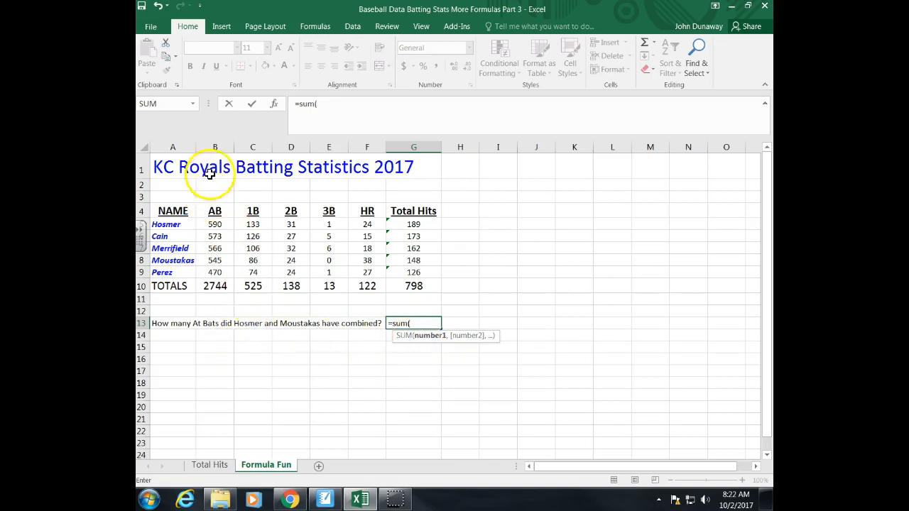
left_click(221, 226)
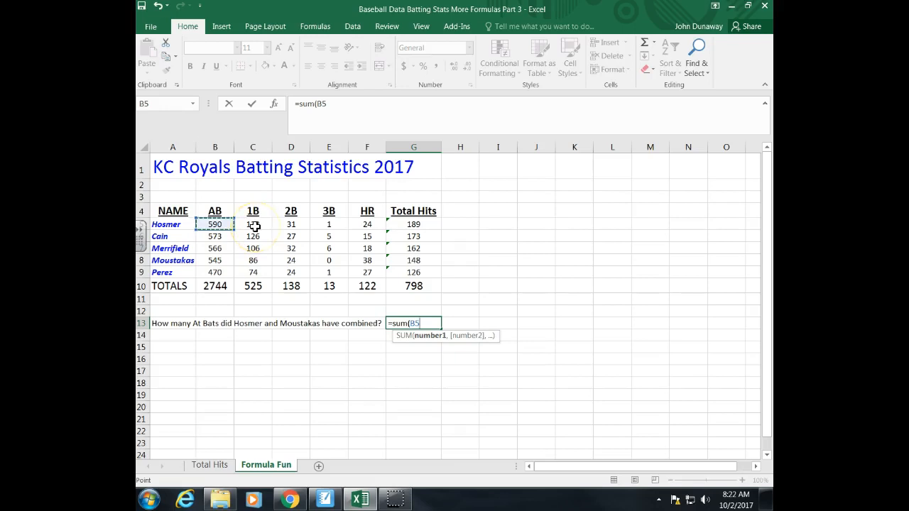
type("+")
left_click(222, 261)
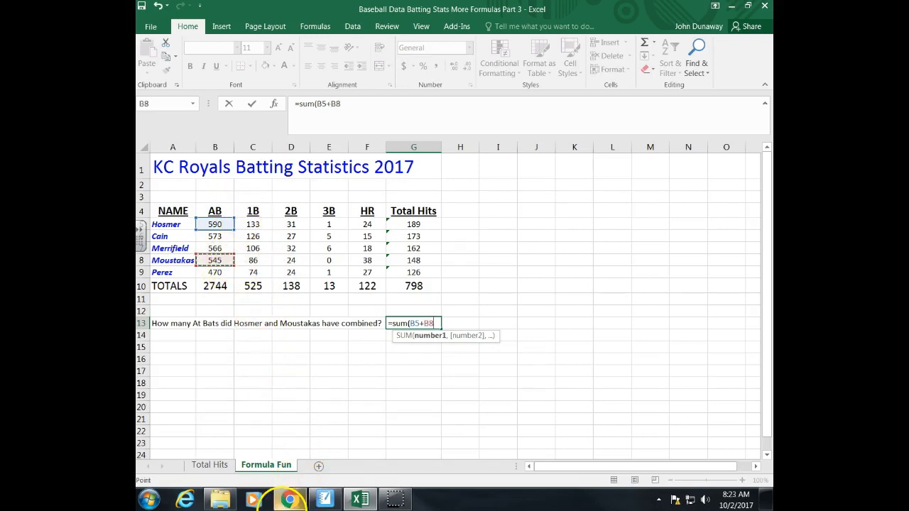
mouse_move(290, 499)
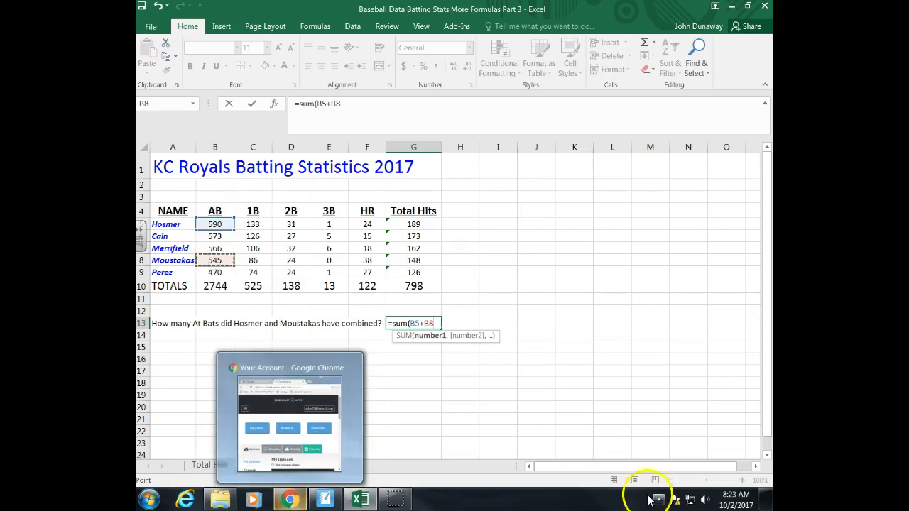
type(")")
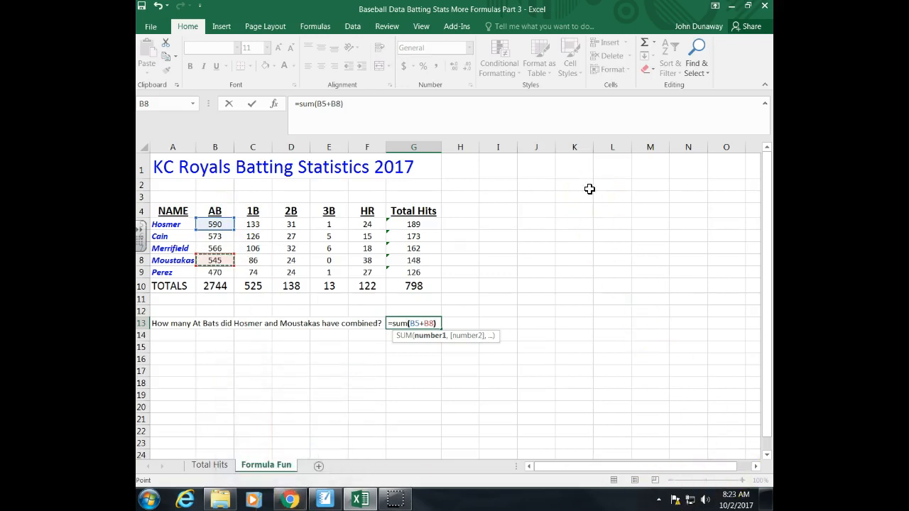
key("Return")
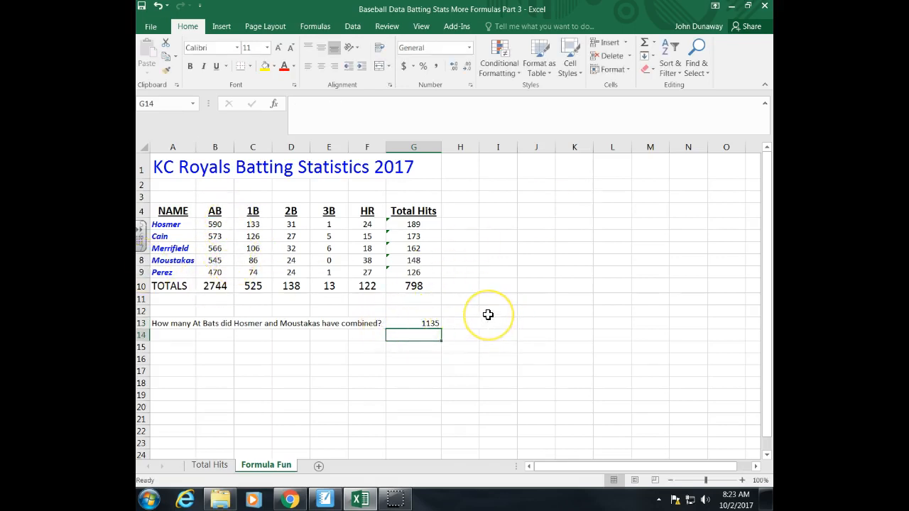
key("Up")
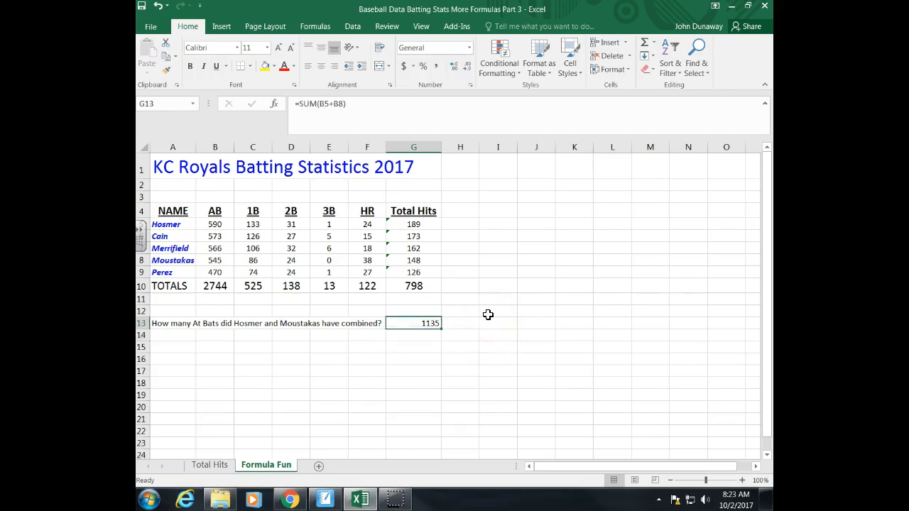
key("Down")
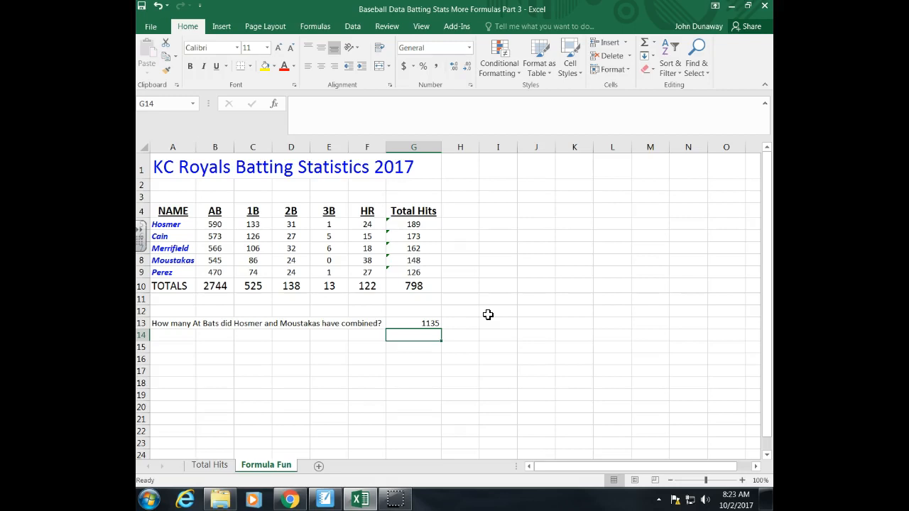
key("Up")
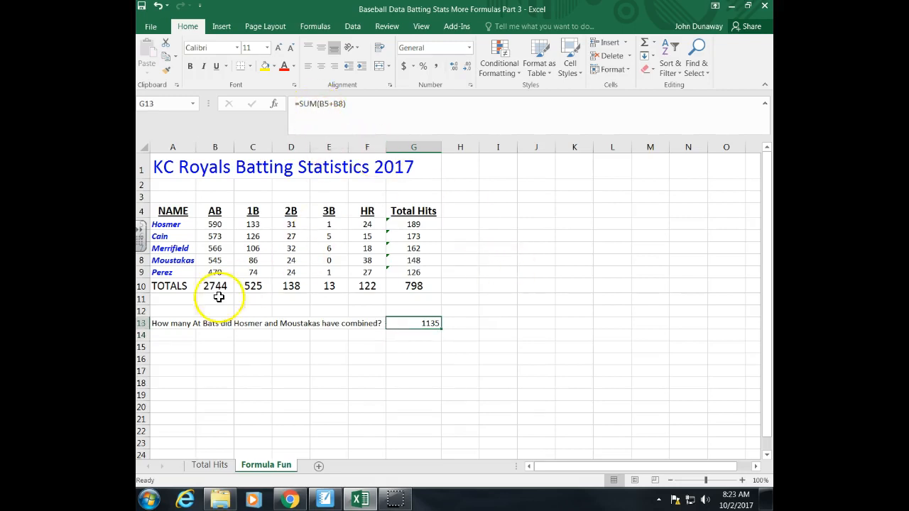
Step: Enter the question "How many singles did Hosmer, Cain and Perez have combined?" in cell A15
left_click(172, 350)
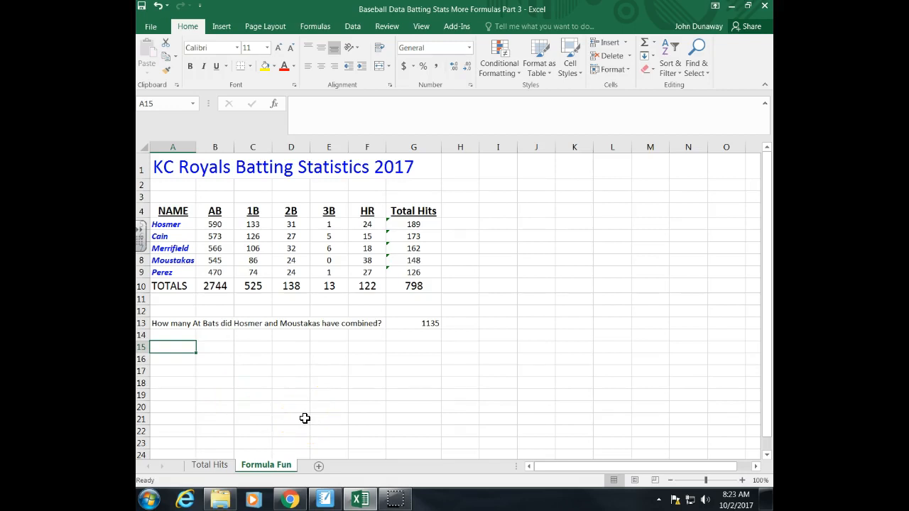
type("How many")
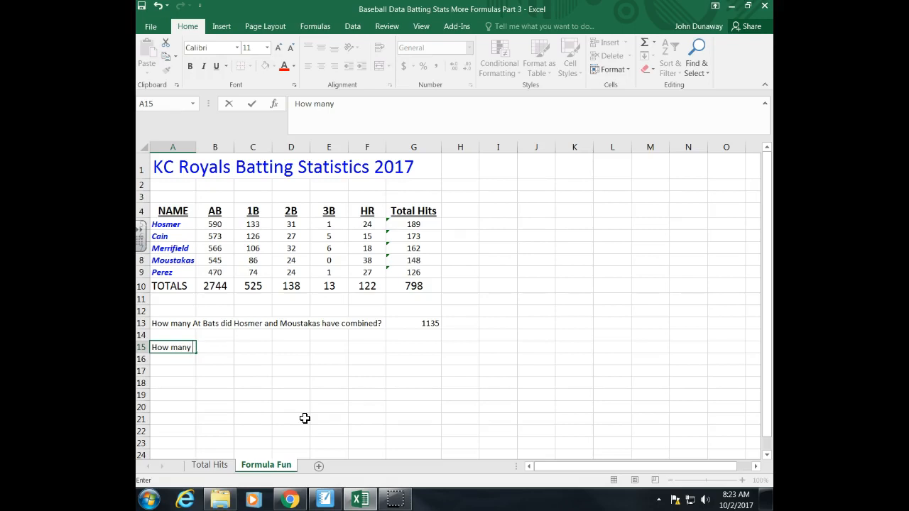
type("singles did Ho")
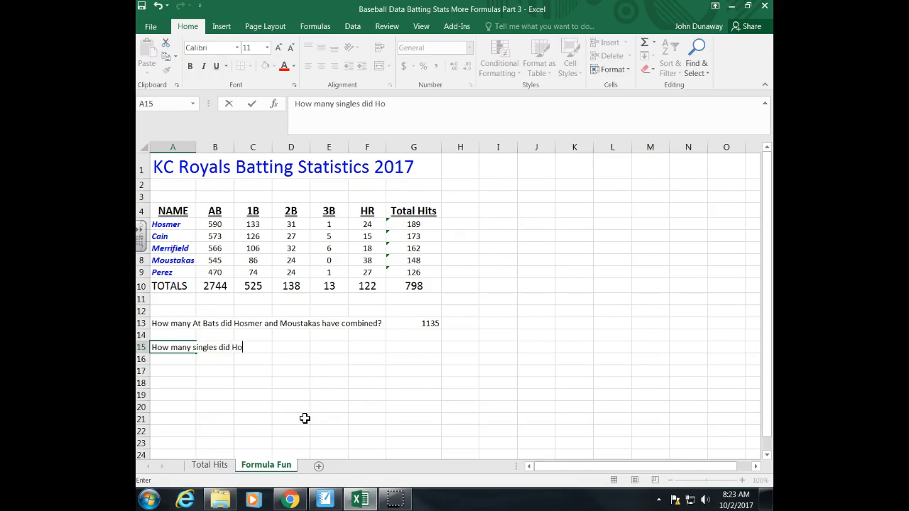
type("smer, Cain and Perez have combined")
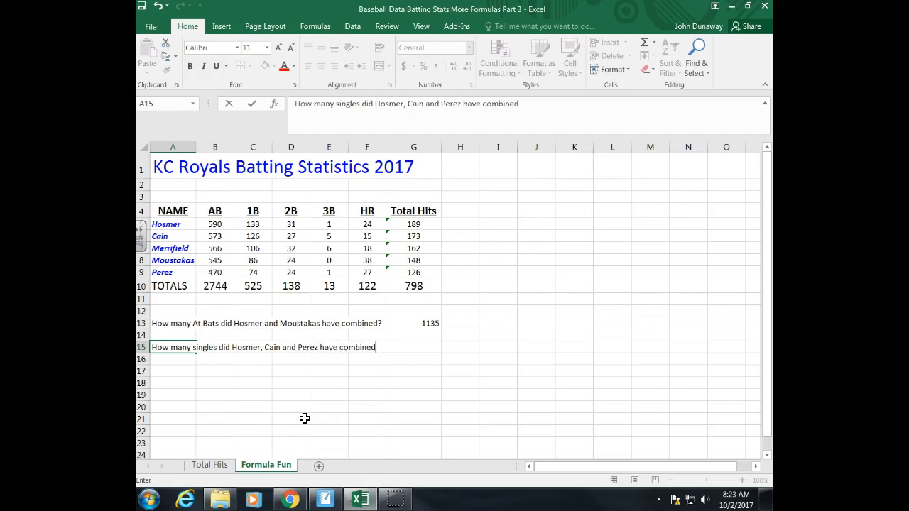
type("?")
key("Tab")
Step: Enter the formula =C5+C6+C9 in cell G15 to add the singles of Hosmer, Cain and Perez
left_click(411, 347)
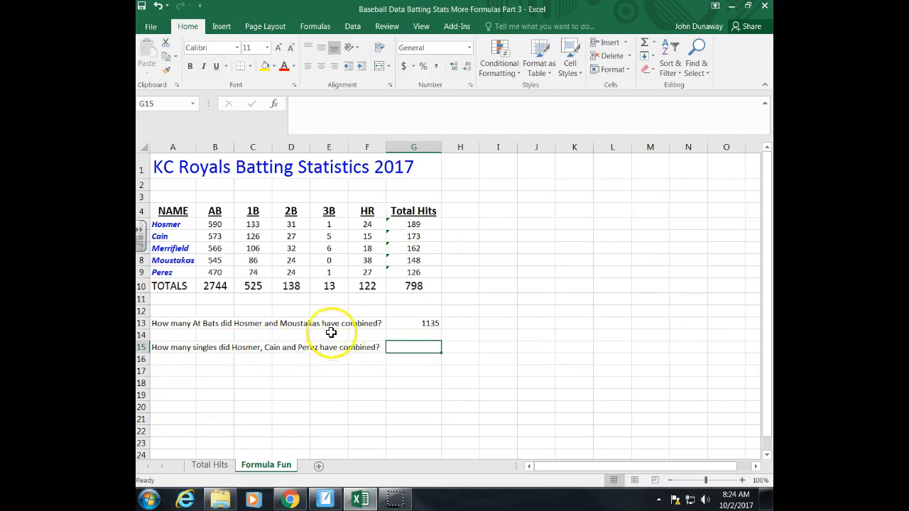
left_click(257, 146)
left_click(253, 212)
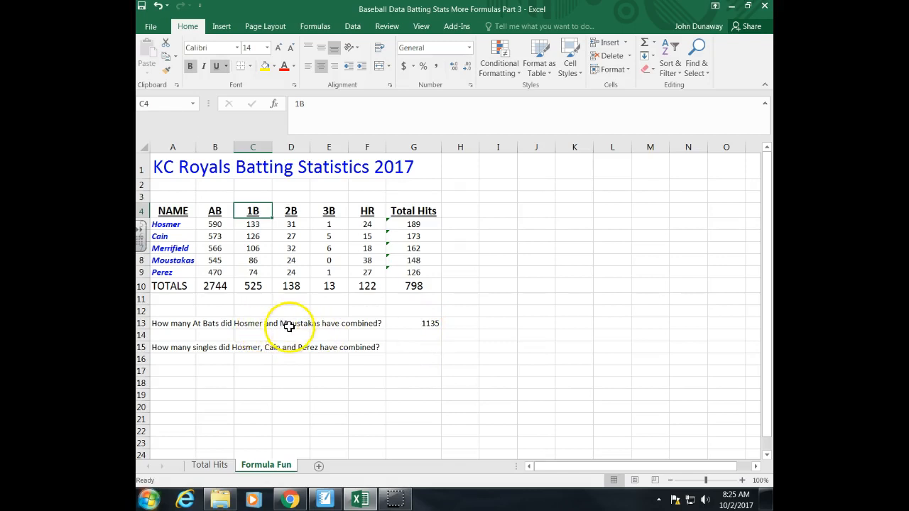
left_click(421, 350)
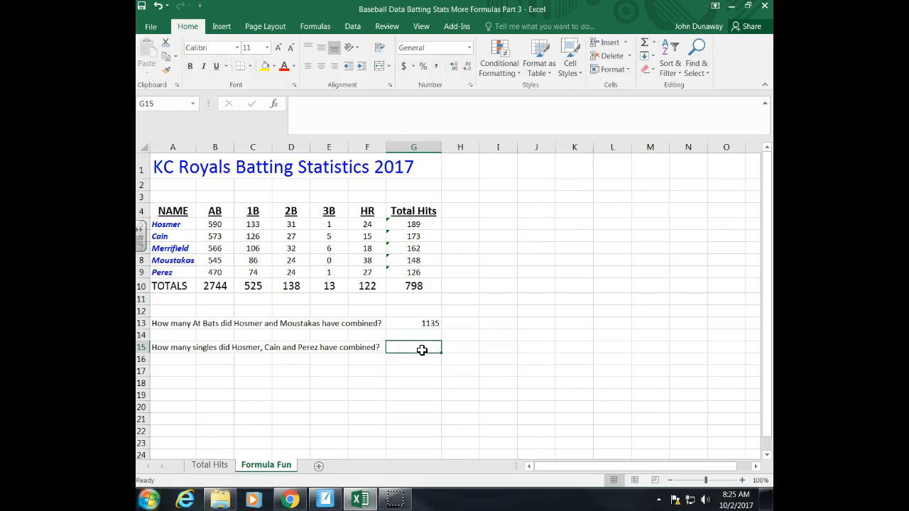
type("=")
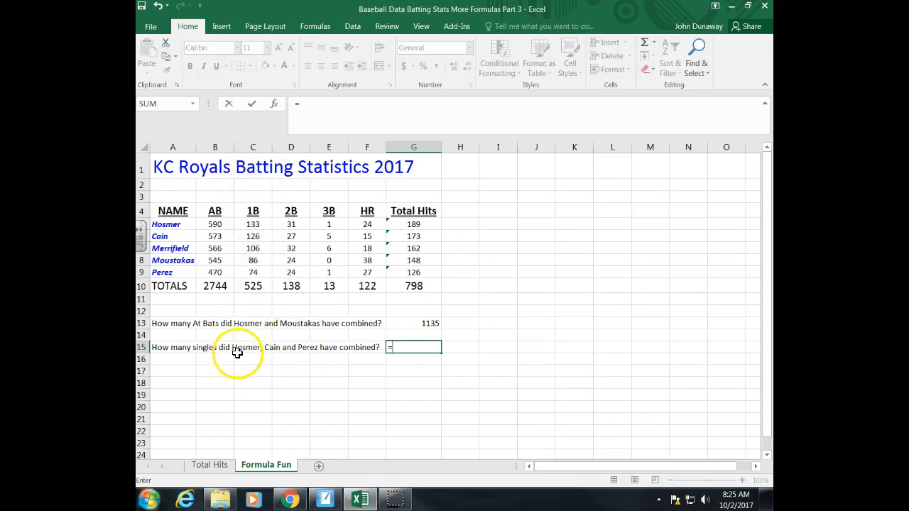
left_click(265, 224)
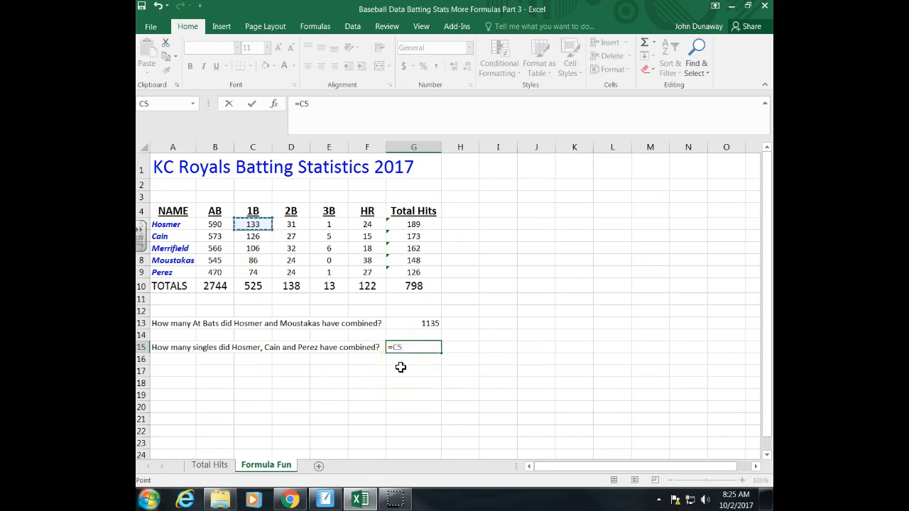
type("+")
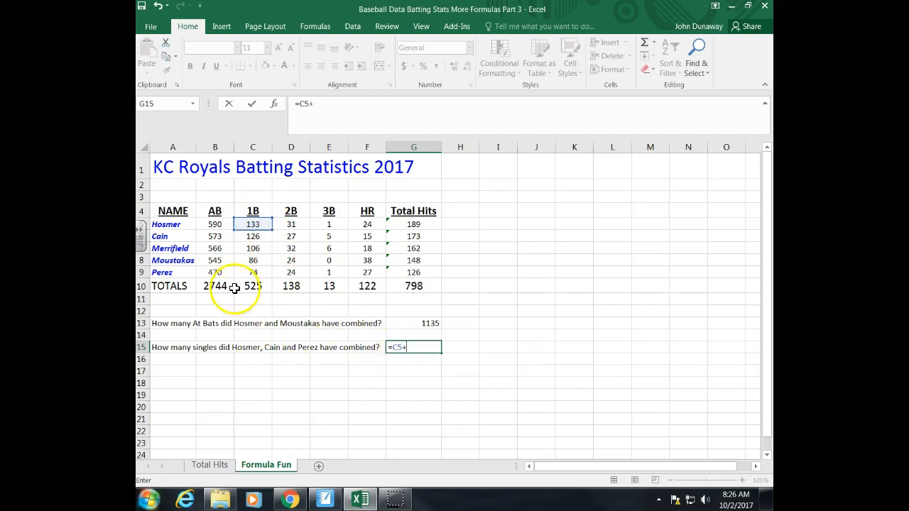
left_click(253, 238)
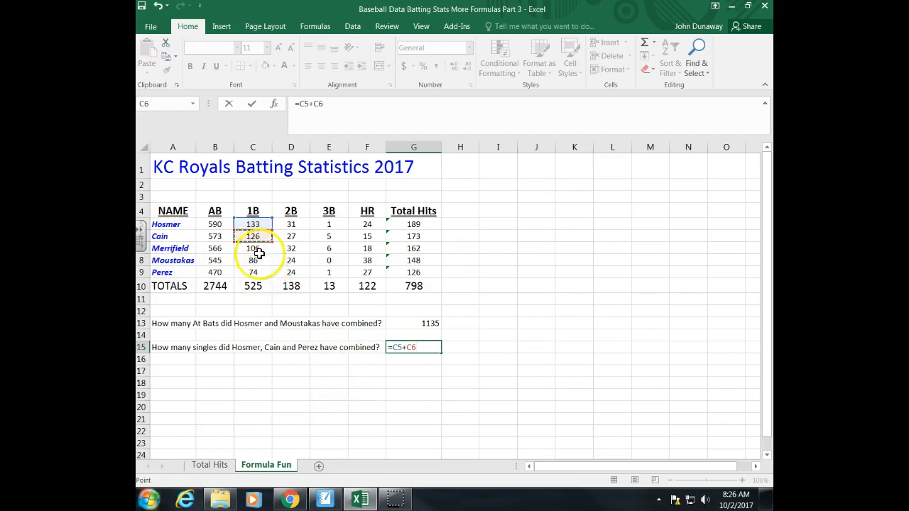
type("+")
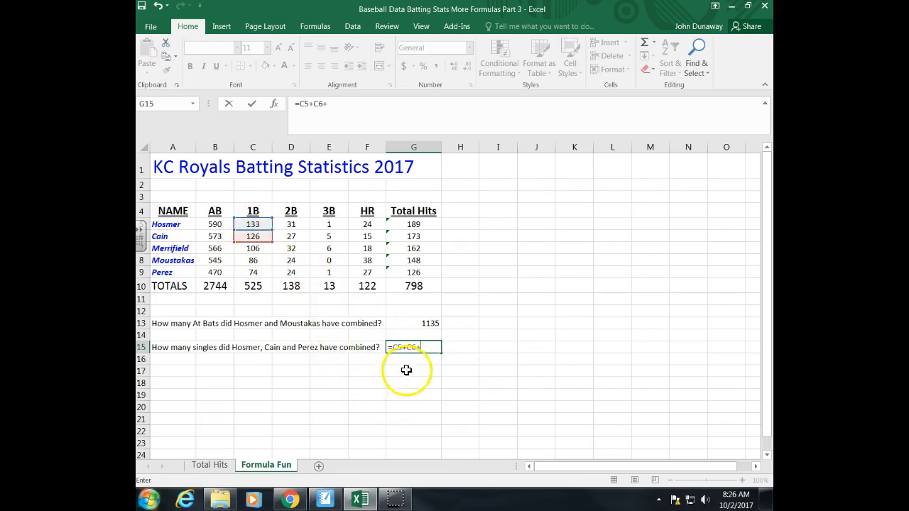
left_click(258, 275)
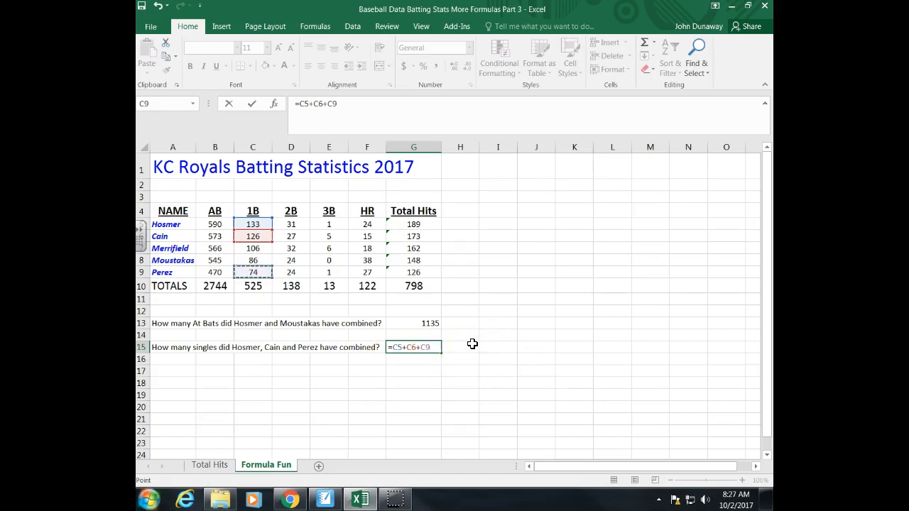
key("Return")
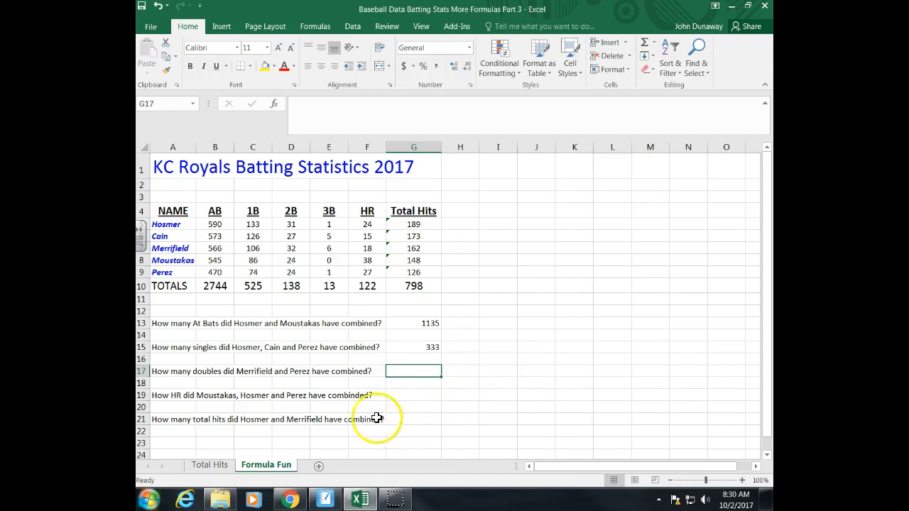
Step: Examine the questions in A17, A19 and A21 and the matching answer cells G17, G19 and G21
left_click(160, 376)
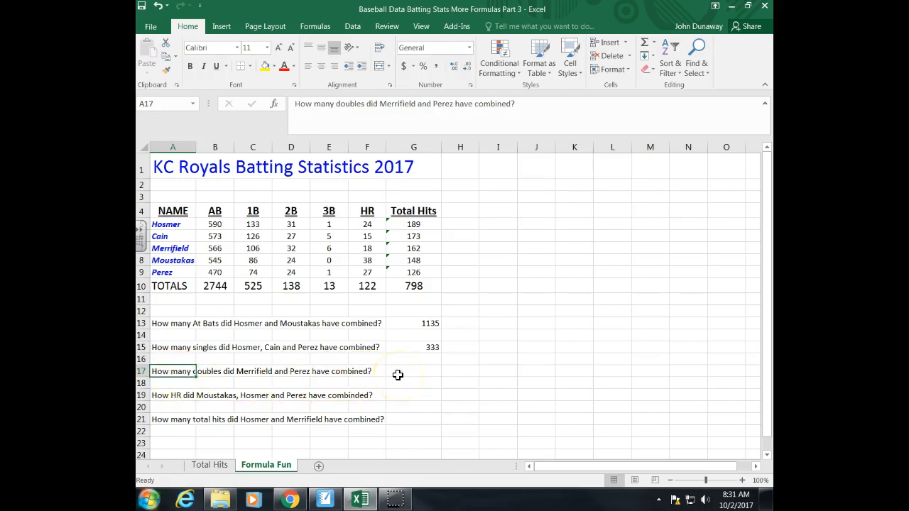
left_click(177, 397)
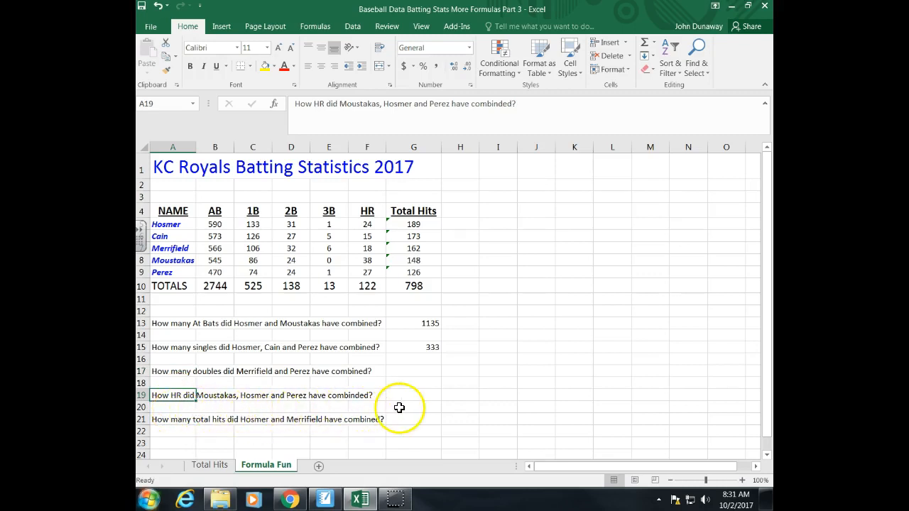
left_click(169, 421)
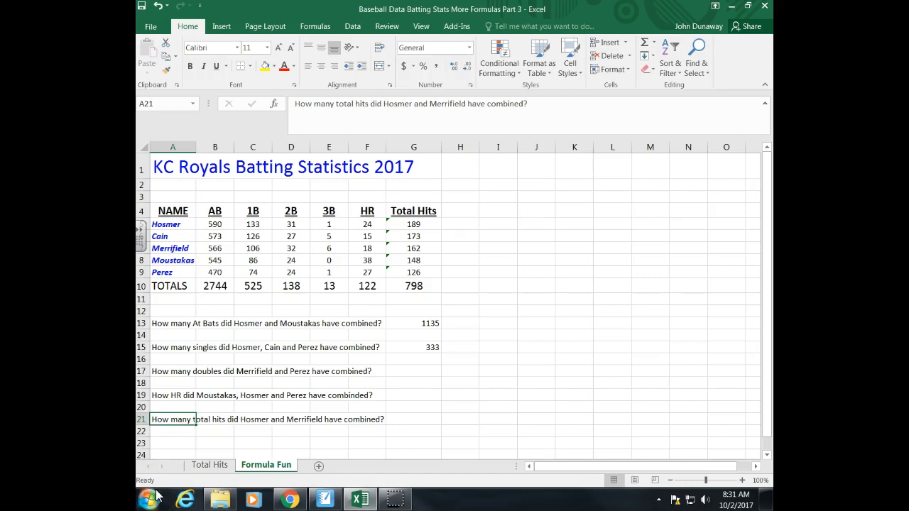
left_click(411, 373)
left_click(410, 398)
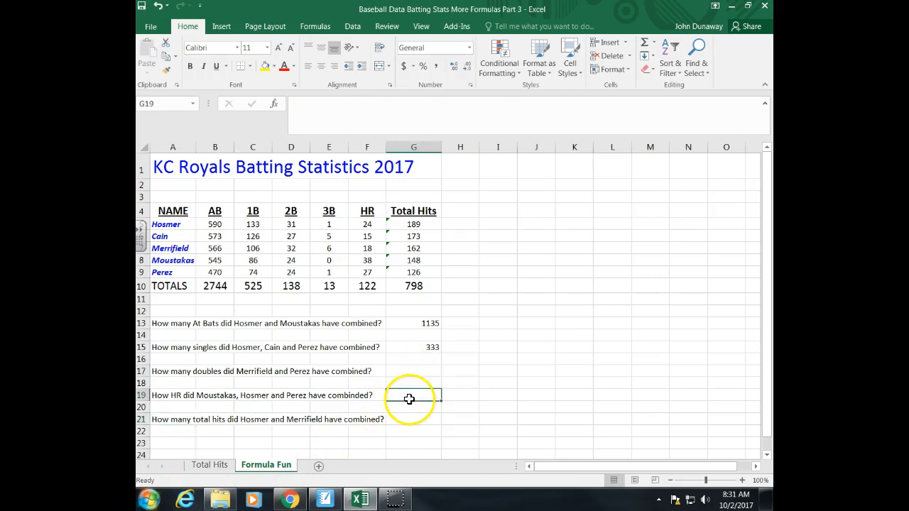
left_click(409, 421)
Step: Review the existing formulas in G15 and G13 as examples for the answer cells G17, G19 and G21
left_click(418, 348)
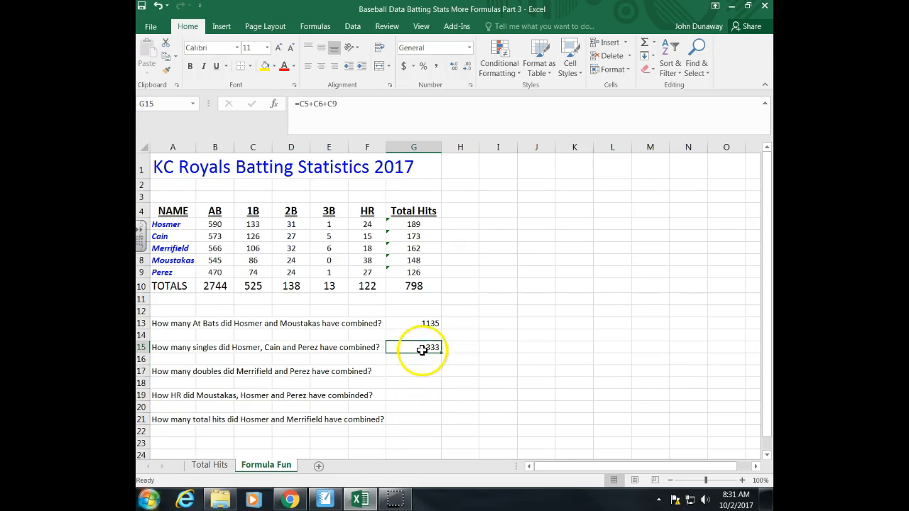
left_click(417, 322)
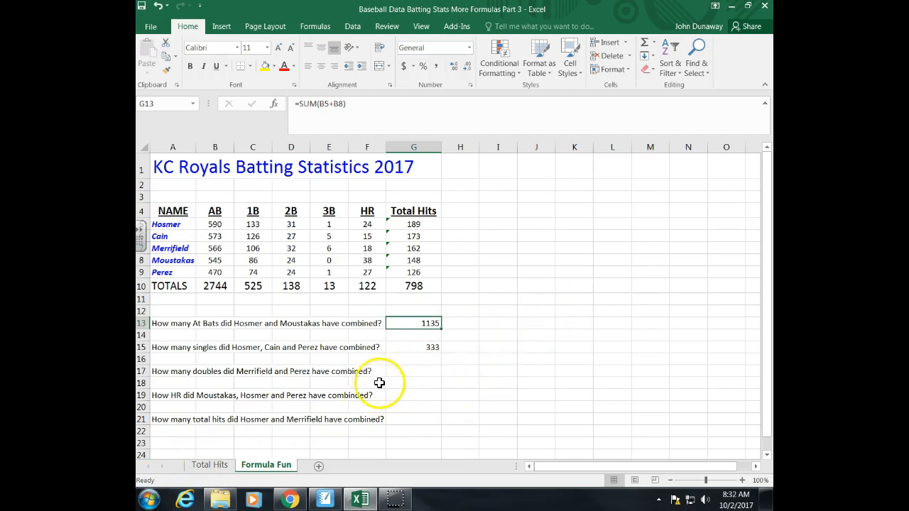
left_click(399, 372)
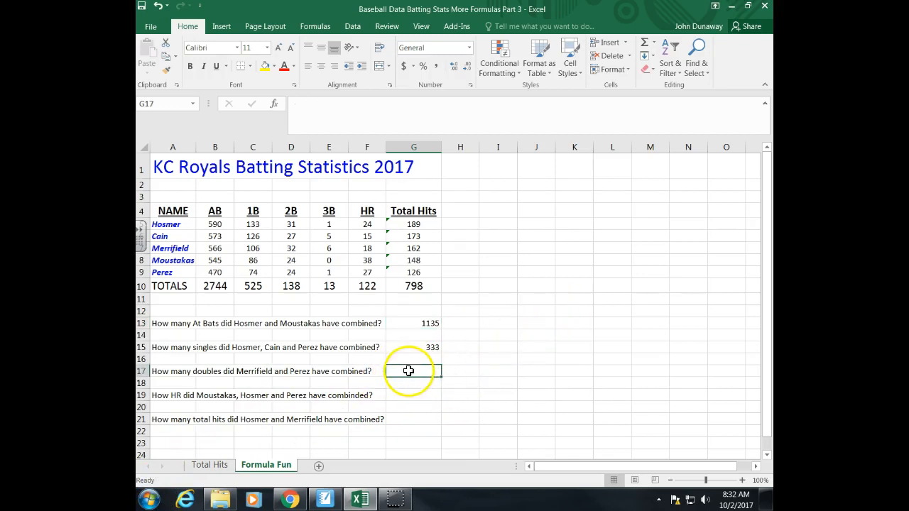
left_click(432, 322)
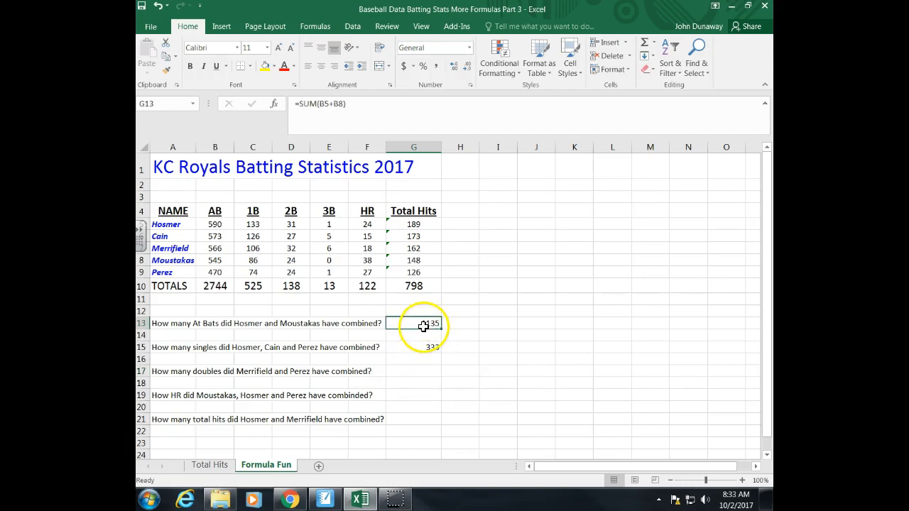
left_click(412, 377)
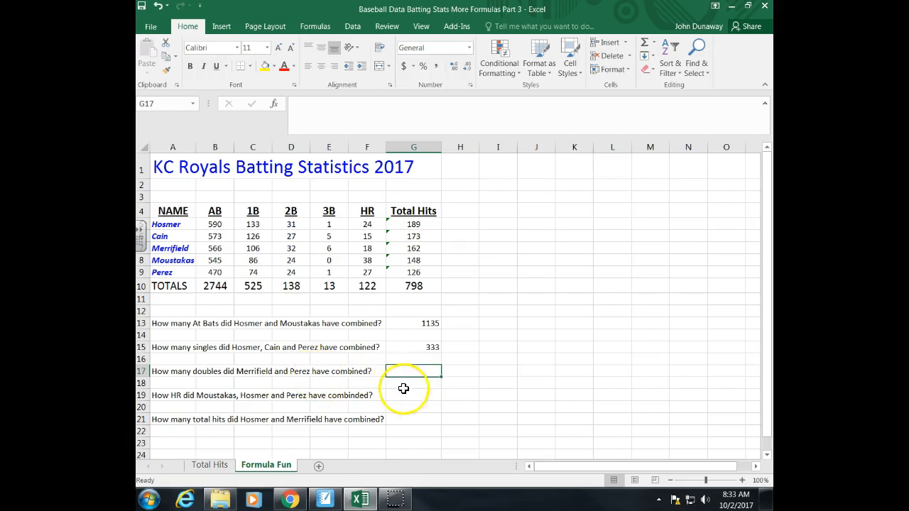
left_click(409, 398)
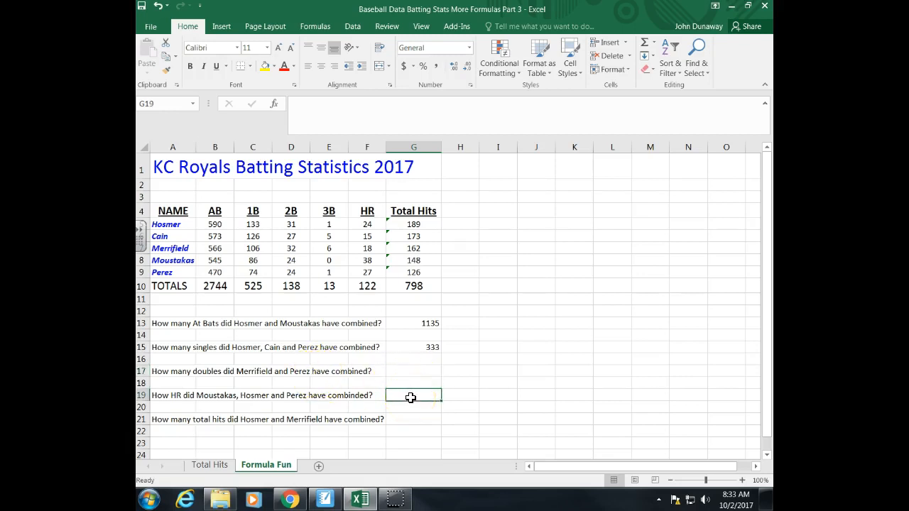
left_click(420, 420)
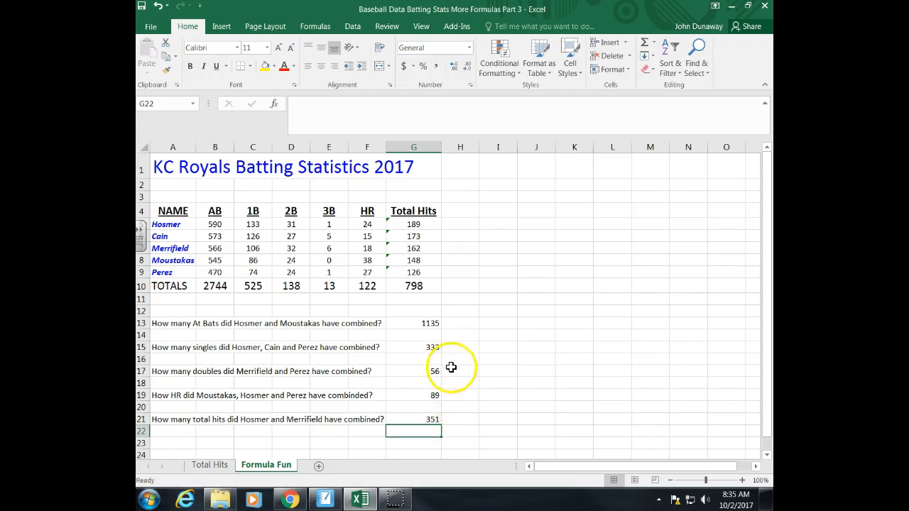
Step: Inspect the doubles formula in G17 and the Merrifield and Perez cells it references
key("Up")
key("Up")
key("Up")
key("Up")
key("Up")
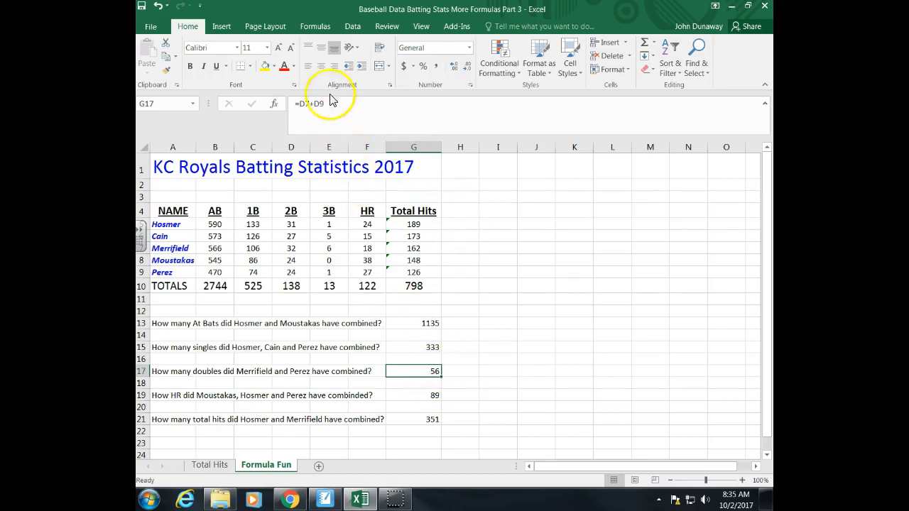
triple_click(302, 117)
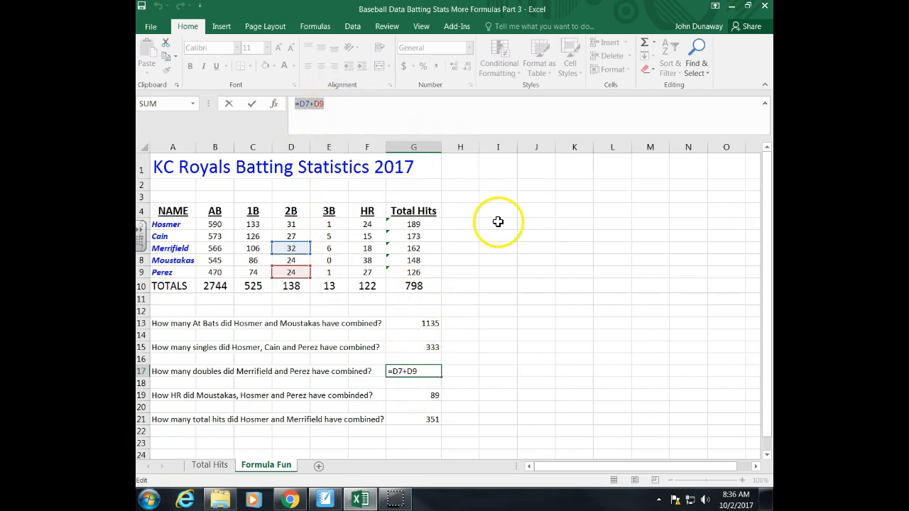
key("Return")
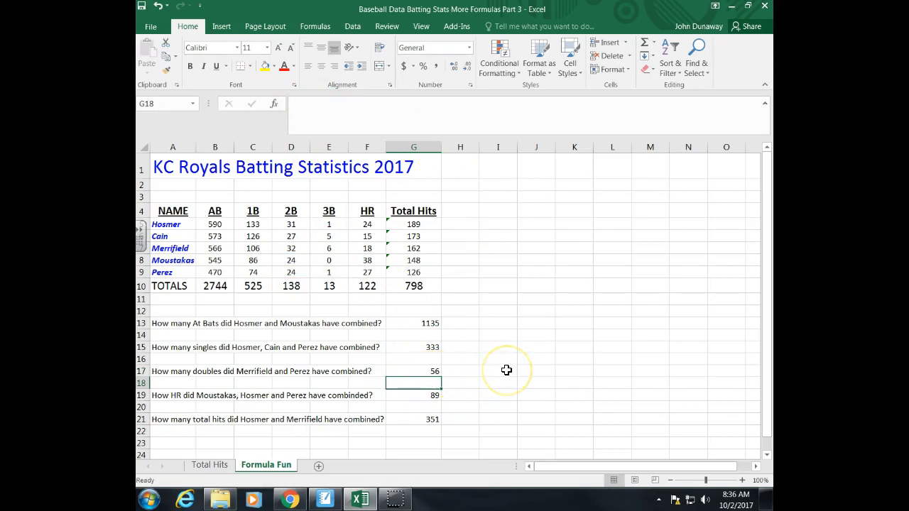
Step: Review the home run formula in G19 and the total hits formula in G21, and return to the At Bats formula in G13
key("Down")
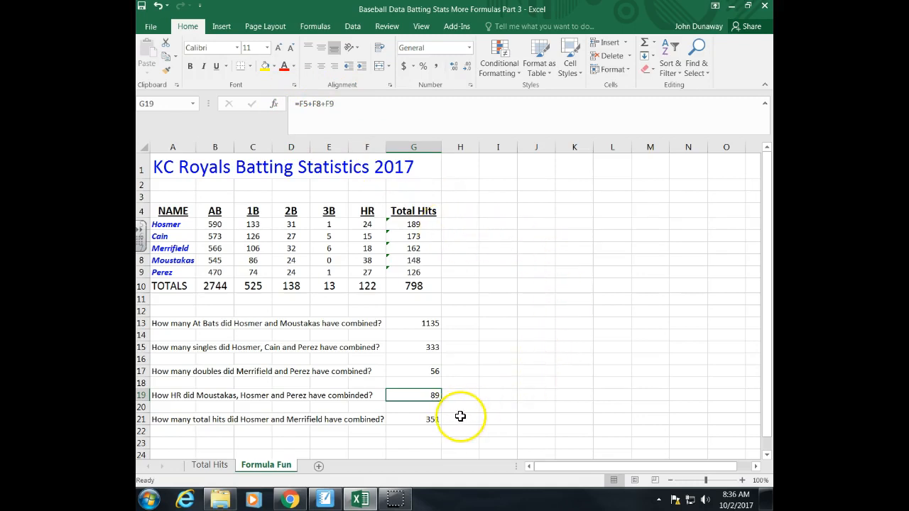
key("Down")
key("Down")
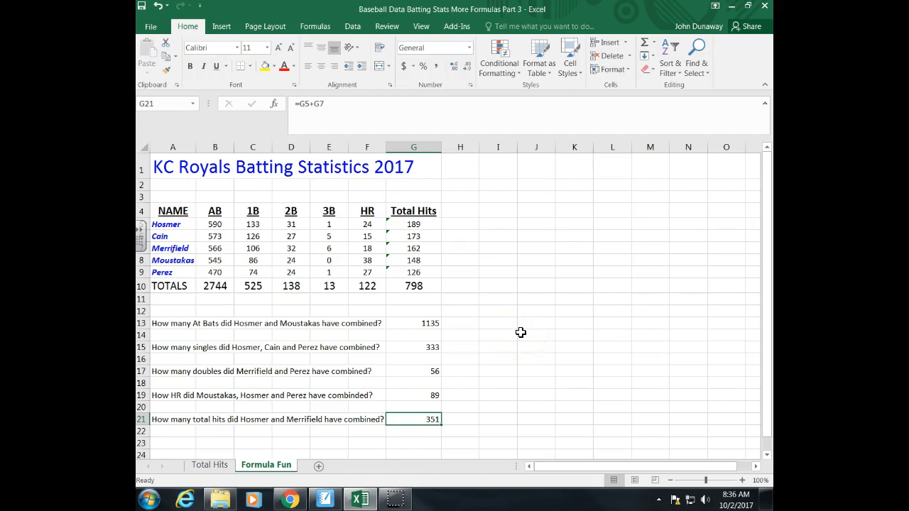
key("Up")
key("Up")
key("Up")
key("Up")
key("Up")
key("Up")
key("Up")
key("Up")
key("Up")
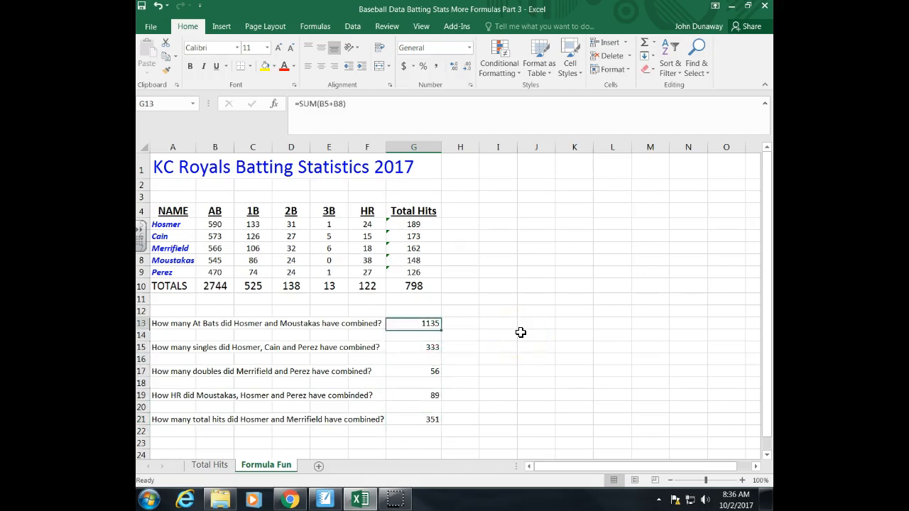